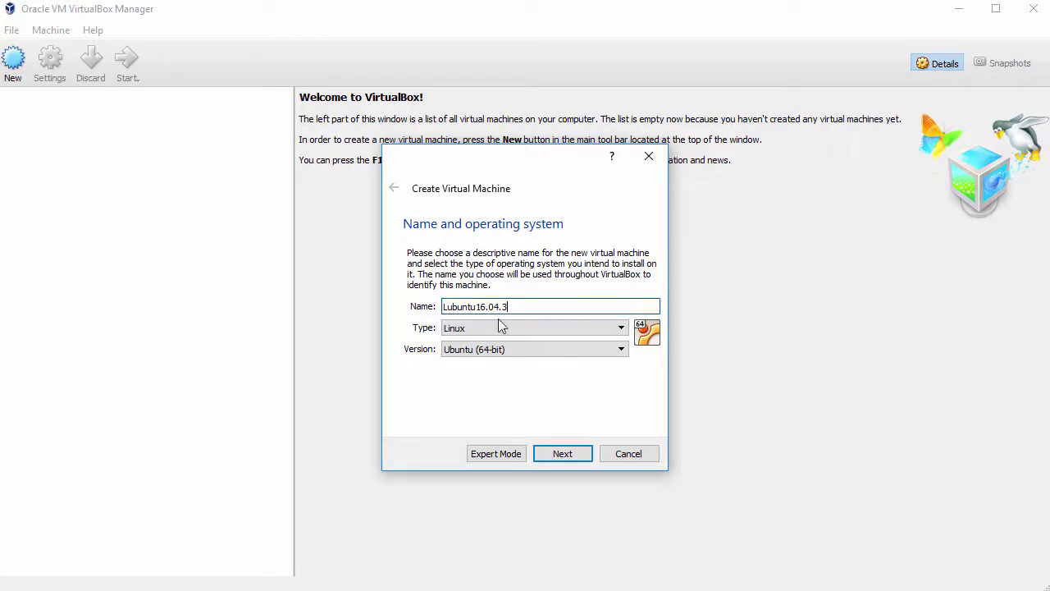
Create the 64-bit Ubuntu machine Lubuntu16.04.3 with 1024 MB of memory and choose to create a virtual hard disk now.
{"action": "left_click", "coordinate": [562, 454]}
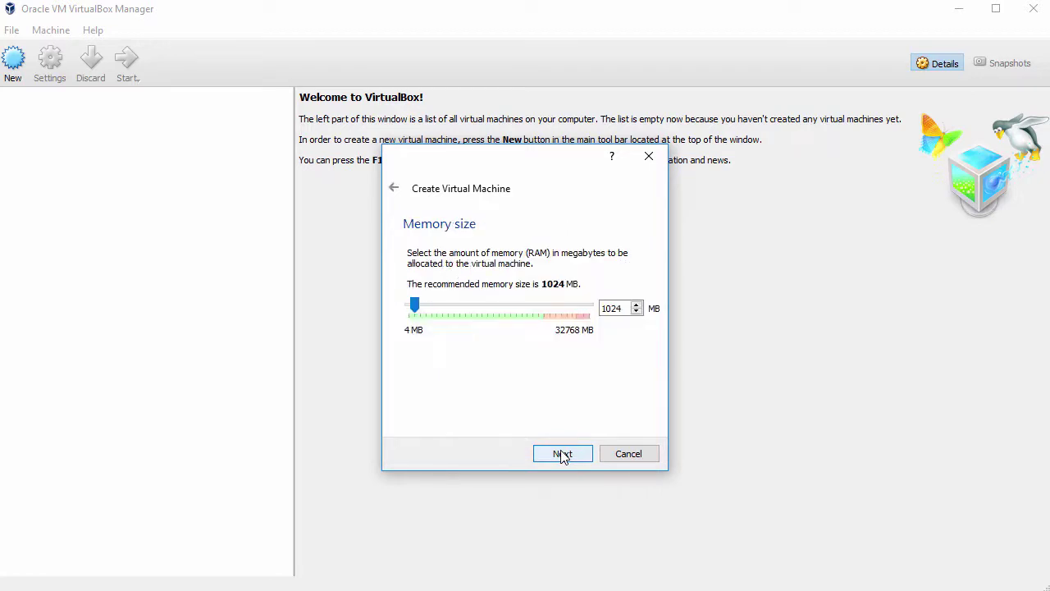
{"action": "left_click", "coordinate": [563, 453]}
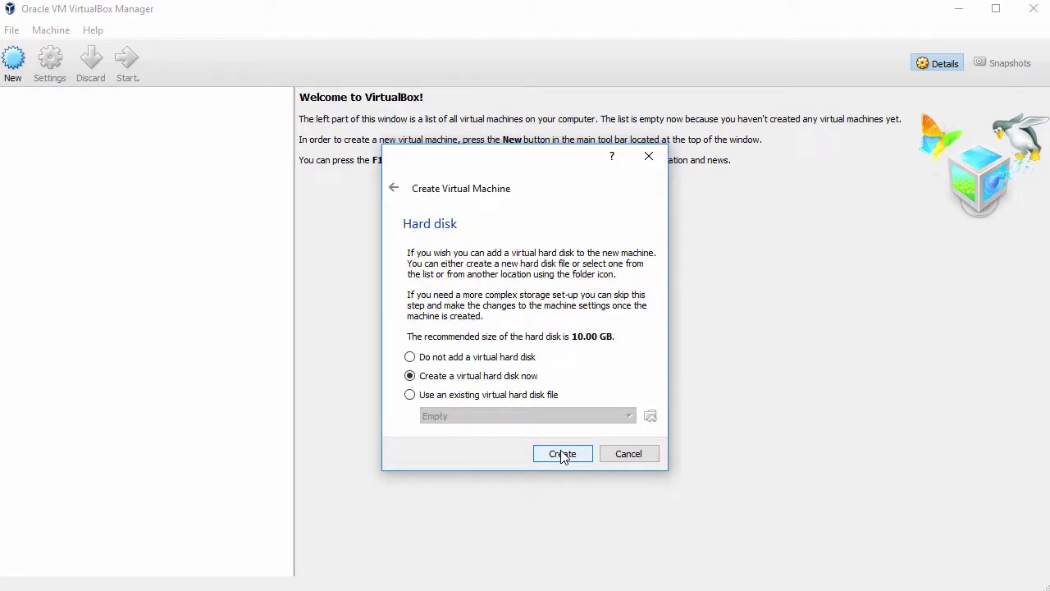
{"action": "left_click", "coordinate": [563, 453]}
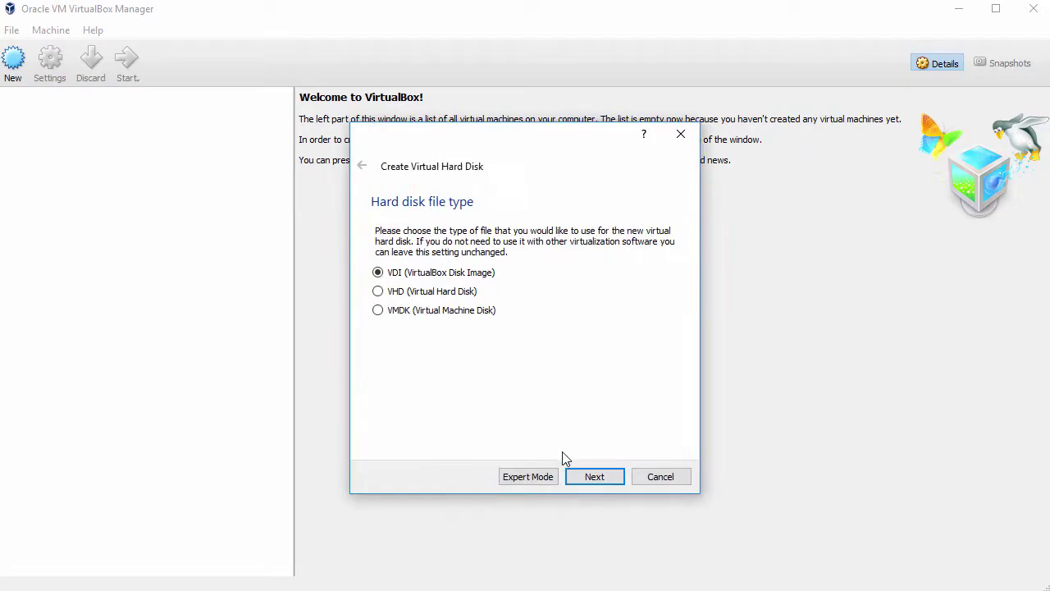
Create the virtual hard disk as a dynamically allocated VDI of about 54 GB.
{"action": "left_click", "coordinate": [584, 476]}
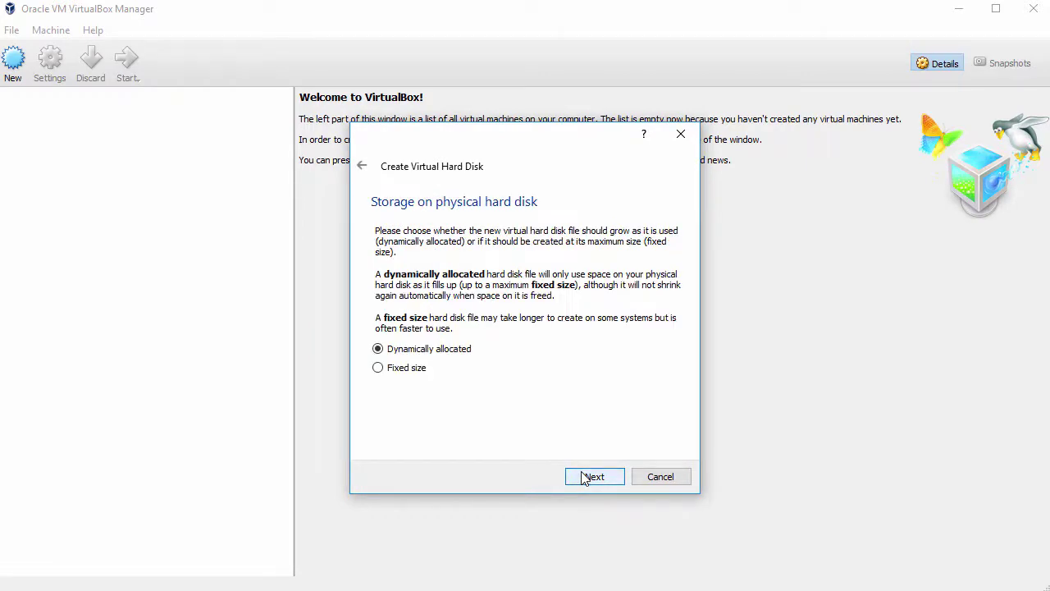
{"action": "left_click", "coordinate": [584, 477]}
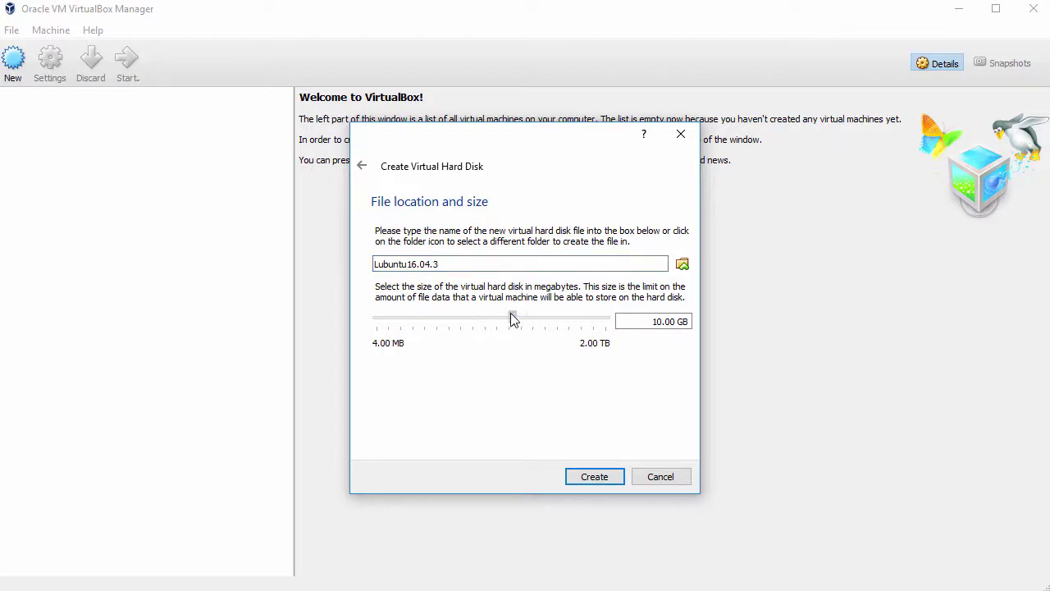
{"action": "left_click_drag", "start_coordinate": [511, 317], "coordinate": [540, 323]}
{"action": "left_click", "coordinate": [594, 476]}
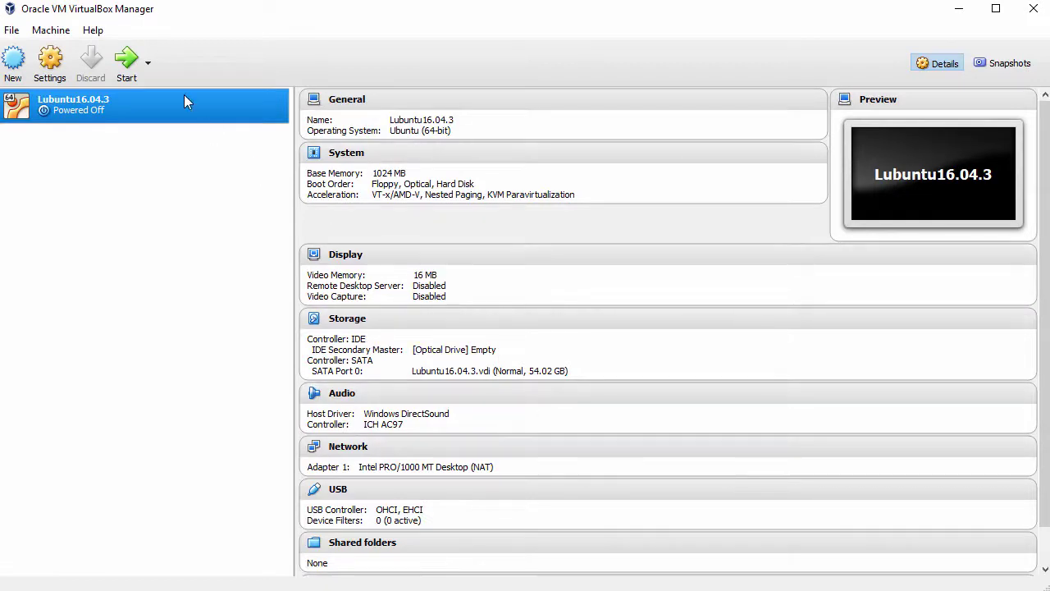
Set both Shared Clipboard and Drag'n'Drop to Bidirectional in the settings of the Lubuntu16.04.3 machine.
{"action": "right_click", "coordinate": [184, 96]}
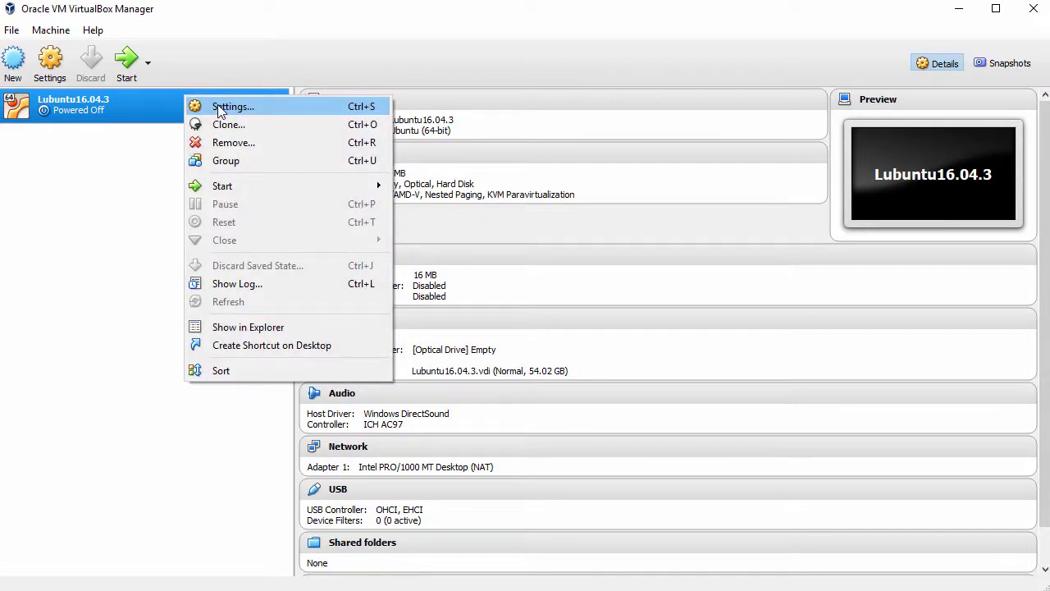
{"action": "left_click", "coordinate": [220, 107]}
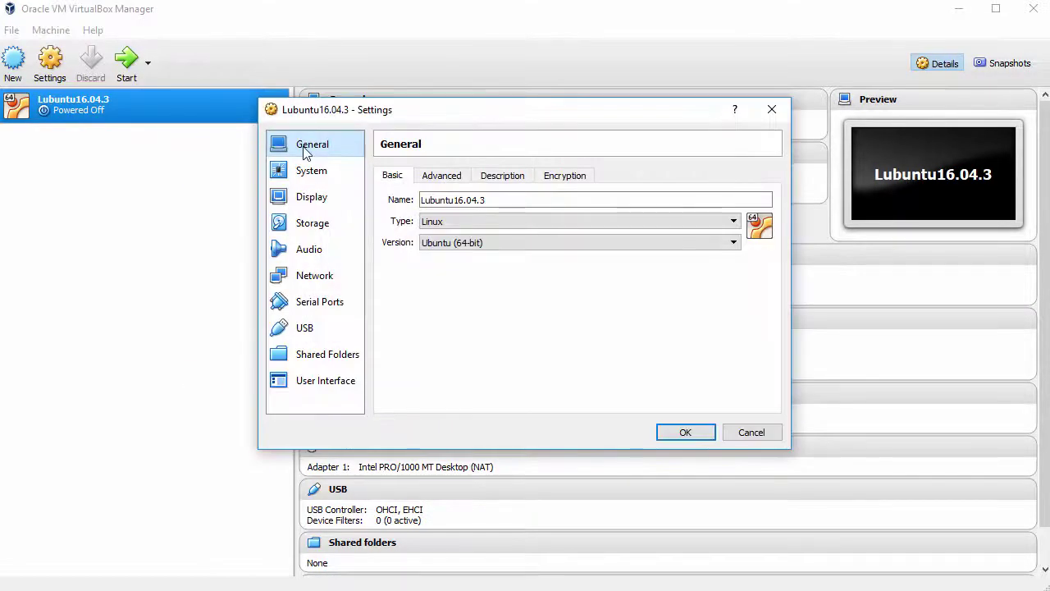
{"action": "left_click", "coordinate": [440, 176]}
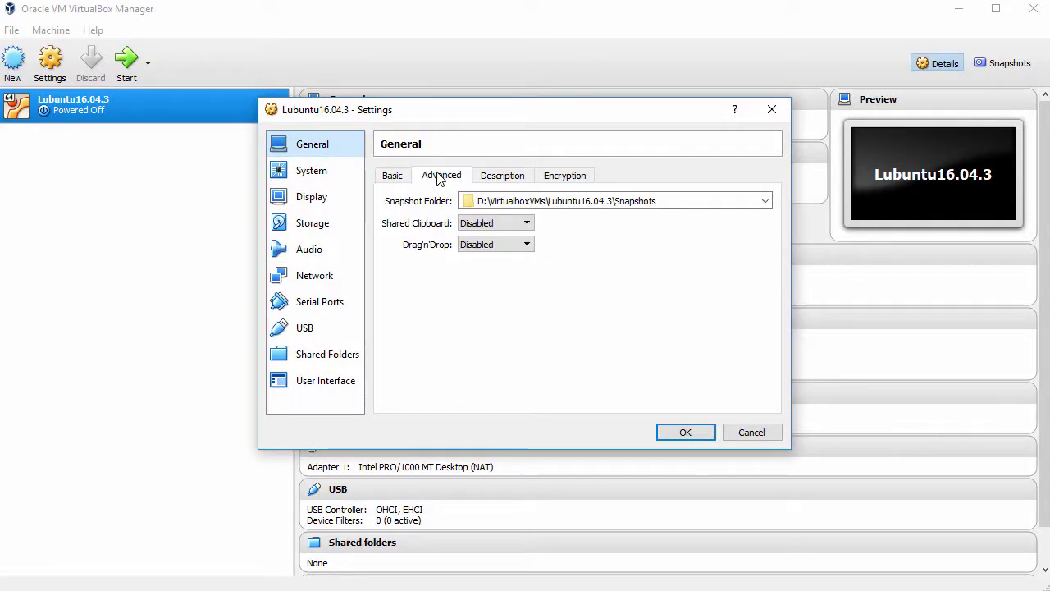
{"action": "left_click", "coordinate": [507, 223]}
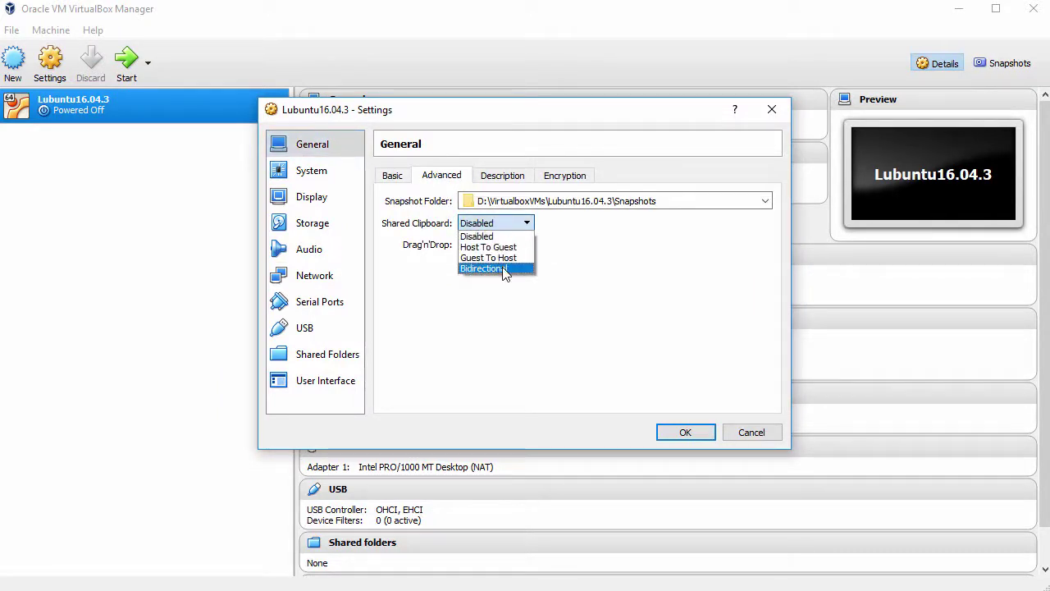
{"action": "left_click", "coordinate": [502, 270]}
{"action": "left_click", "coordinate": [503, 245]}
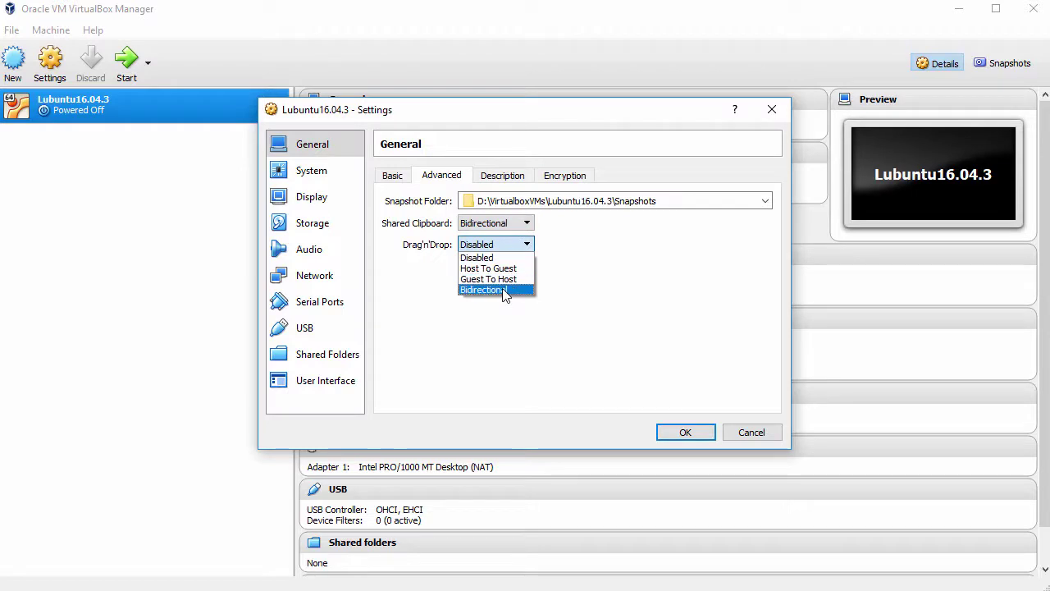
{"action": "left_click", "coordinate": [502, 290]}
Exclude Floppy from the boot order, then assign 2 processors and enable PAE/NX in the machine's system settings.
{"action": "left_click", "coordinate": [312, 172]}
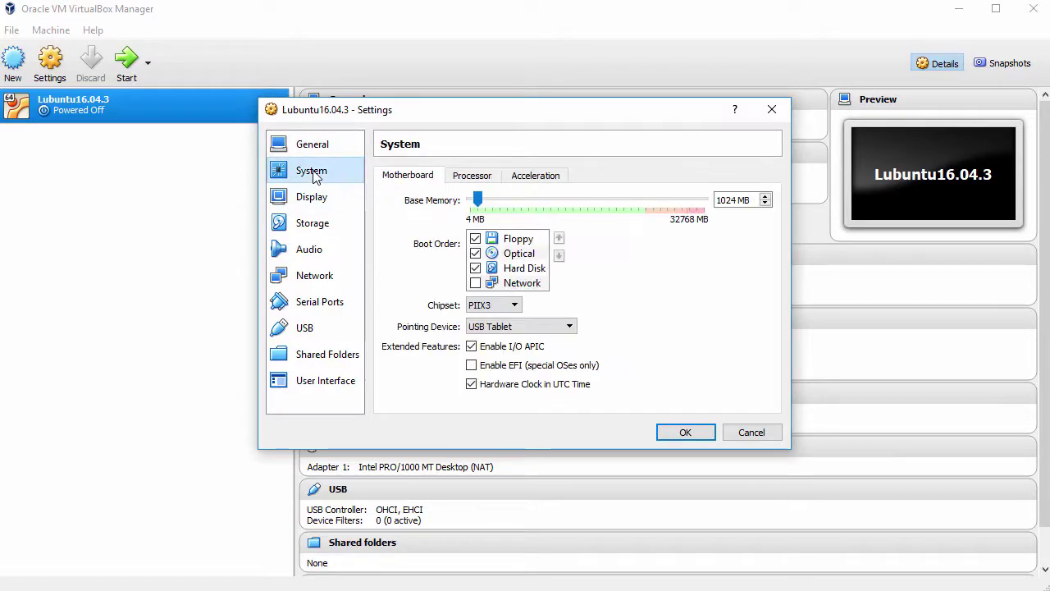
{"action": "left_click", "coordinate": [481, 240]}
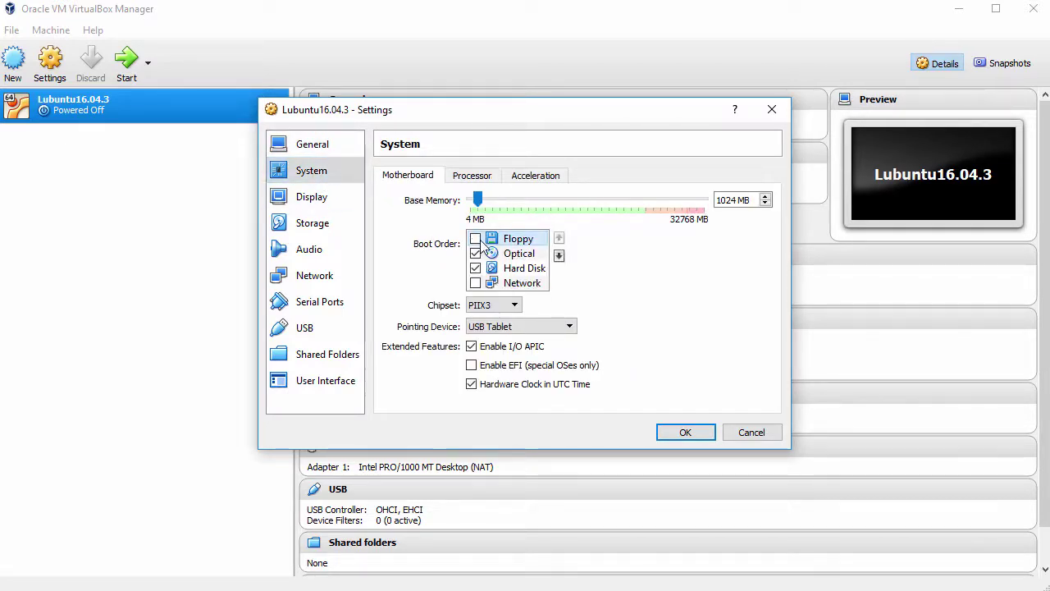
{"action": "left_click", "coordinate": [483, 179]}
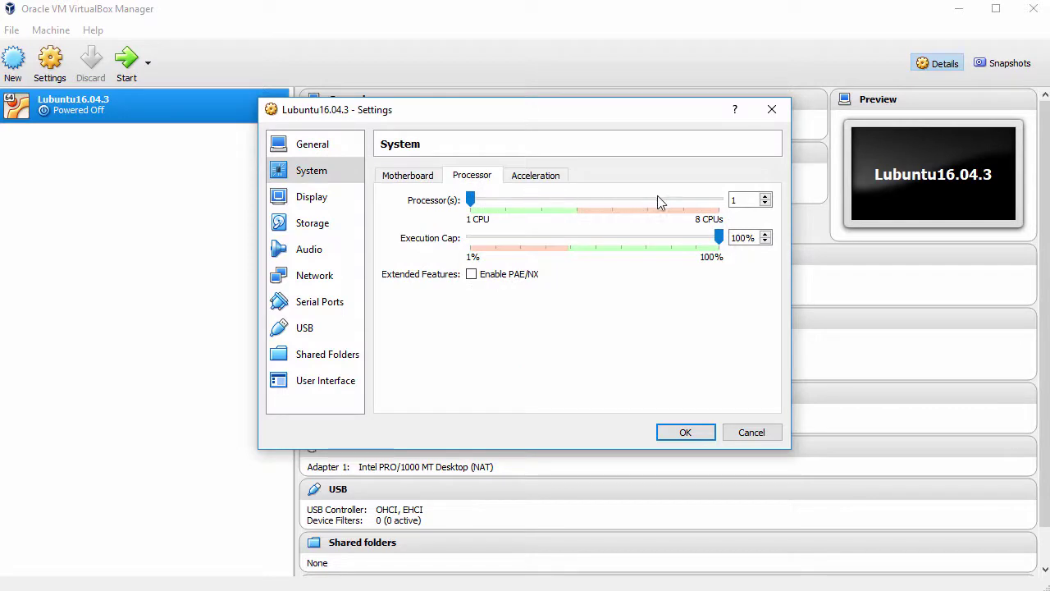
{"action": "left_click", "coordinate": [769, 200]}
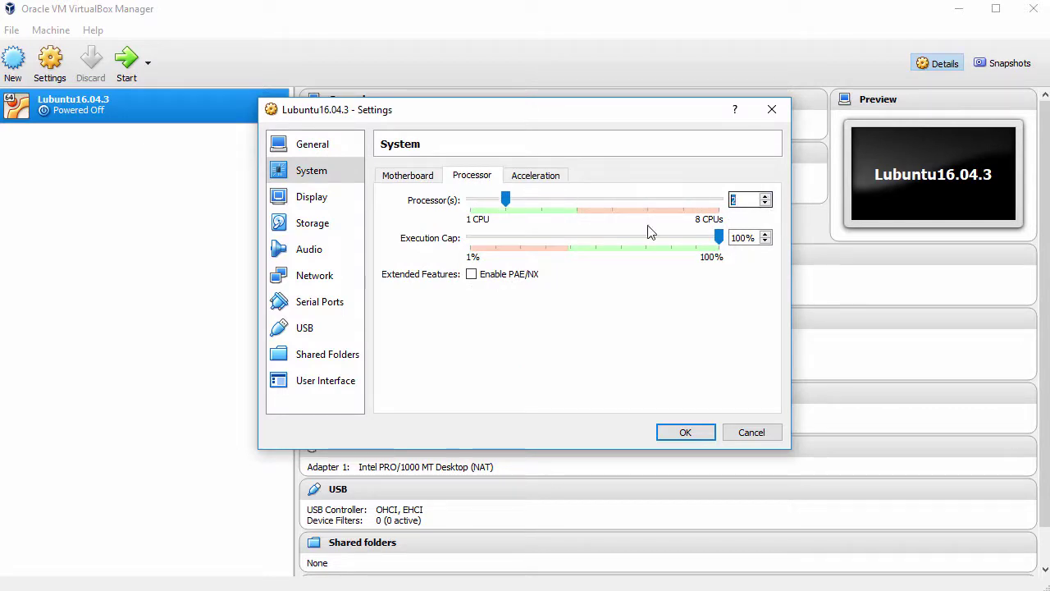
{"action": "left_click", "coordinate": [471, 275]}
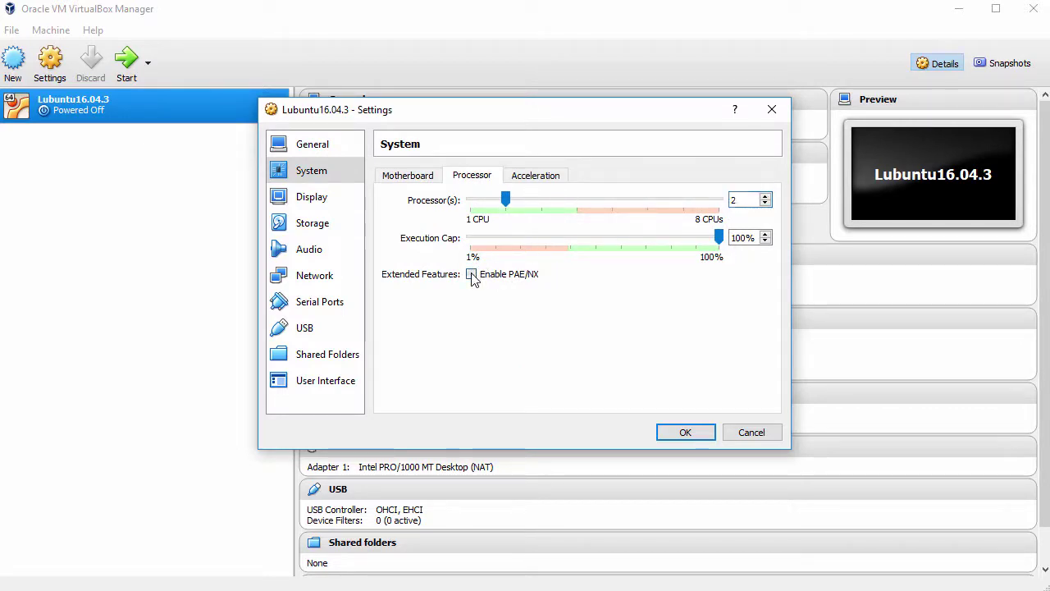
Load lubuntu-16.04.3-desktop-amd64.iso from Downloads into the empty optical drive and save the machine settings.
{"action": "left_click", "coordinate": [317, 225]}
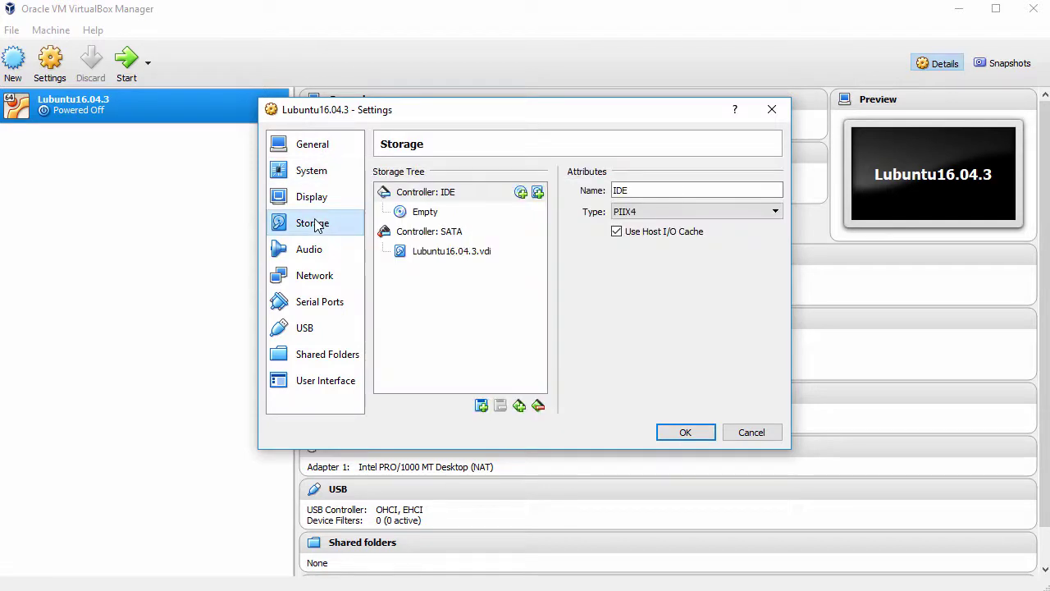
{"action": "left_click", "coordinate": [423, 213]}
{"action": "left_click", "coordinate": [773, 190]}
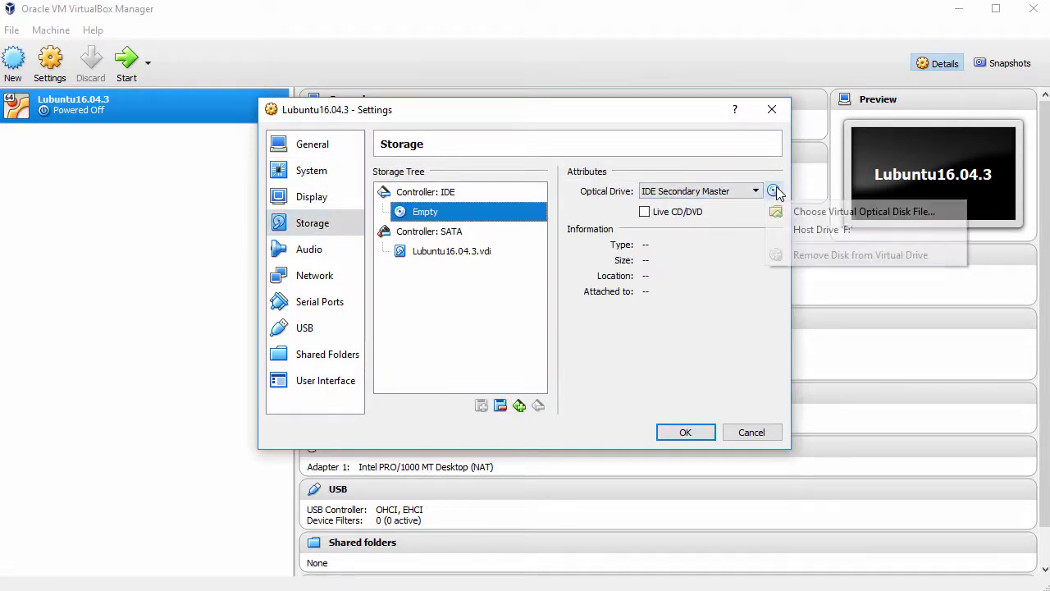
{"action": "left_click", "coordinate": [792, 212]}
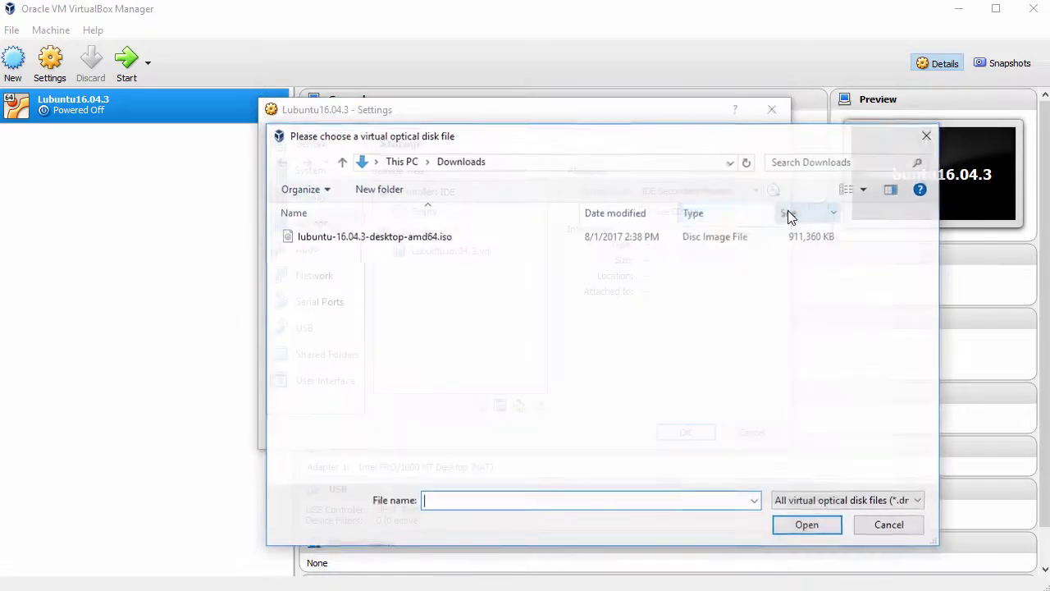
{"action": "left_click", "coordinate": [439, 239]}
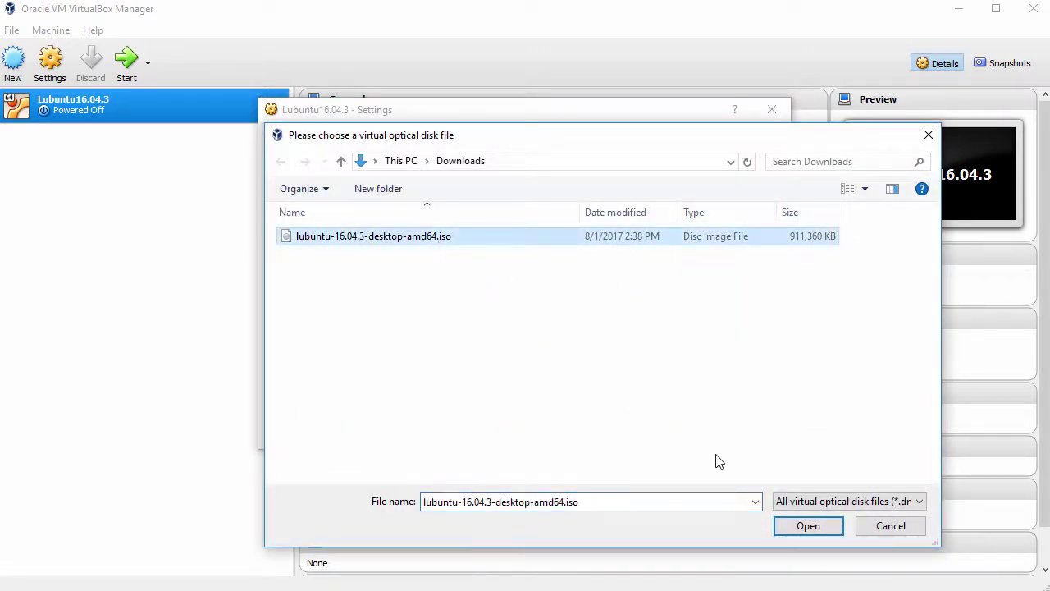
{"action": "left_click", "coordinate": [800, 528]}
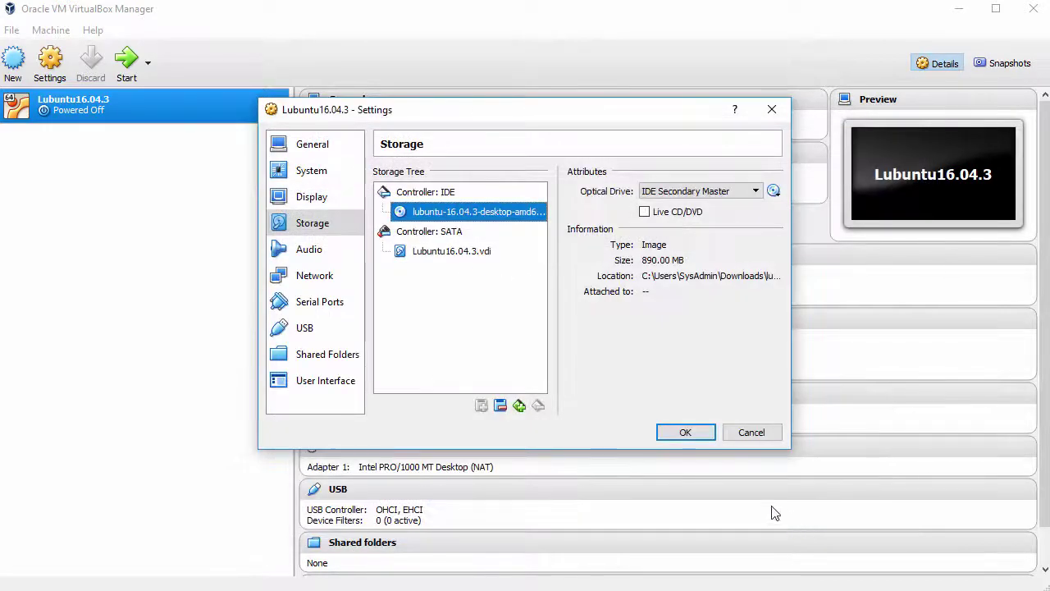
{"action": "left_click", "coordinate": [684, 432]}
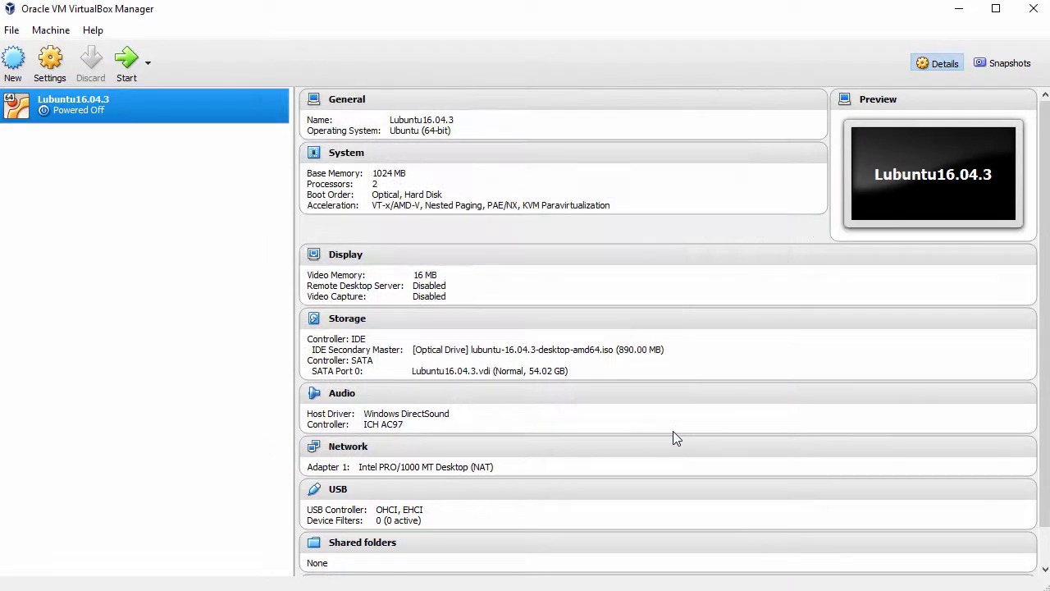
Start the Lubuntu16.04.3 machine, move its window fully into view and dismiss the keyboard capture notice.
{"action": "left_click", "coordinate": [126, 64]}
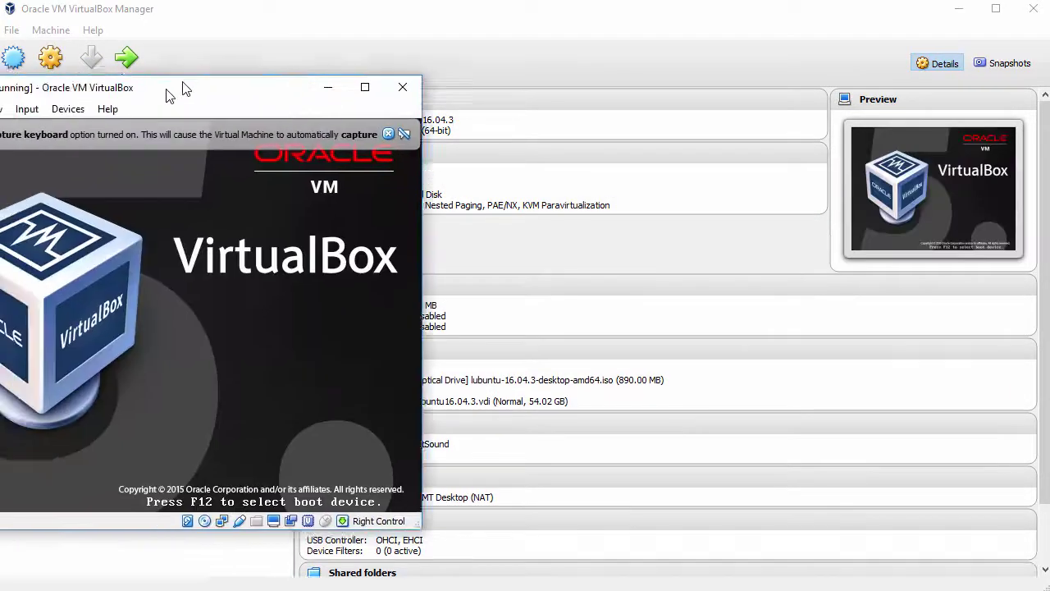
{"action": "left_click_drag", "start_coordinate": [183, 89], "coordinate": [270, 15]}
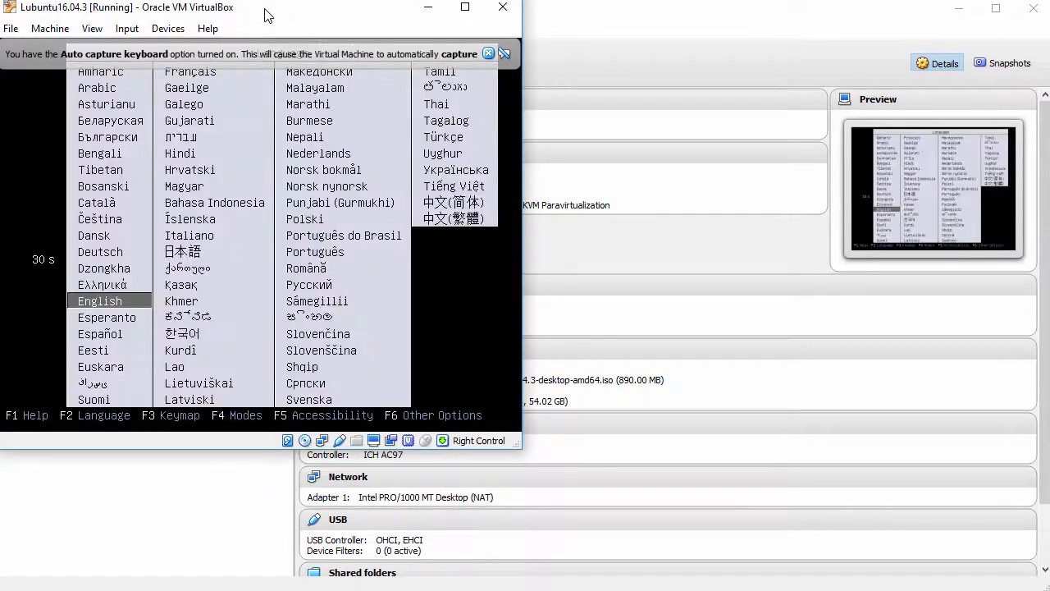
{"action": "left_click", "coordinate": [489, 53]}
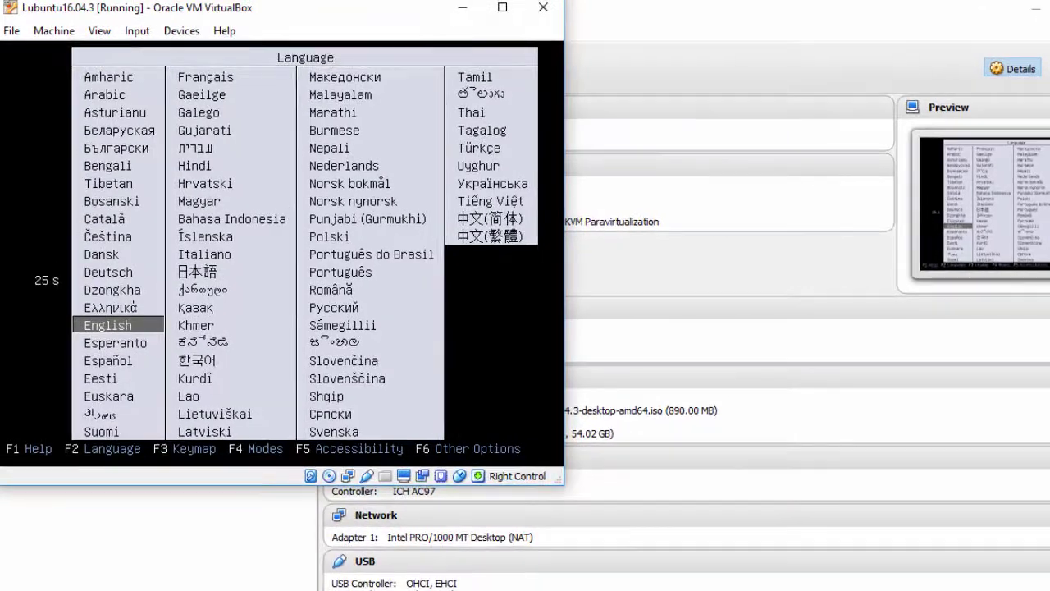
Choose English as the boot language and launch Install Lubuntu.
{"action": "key", "text": "Return"}
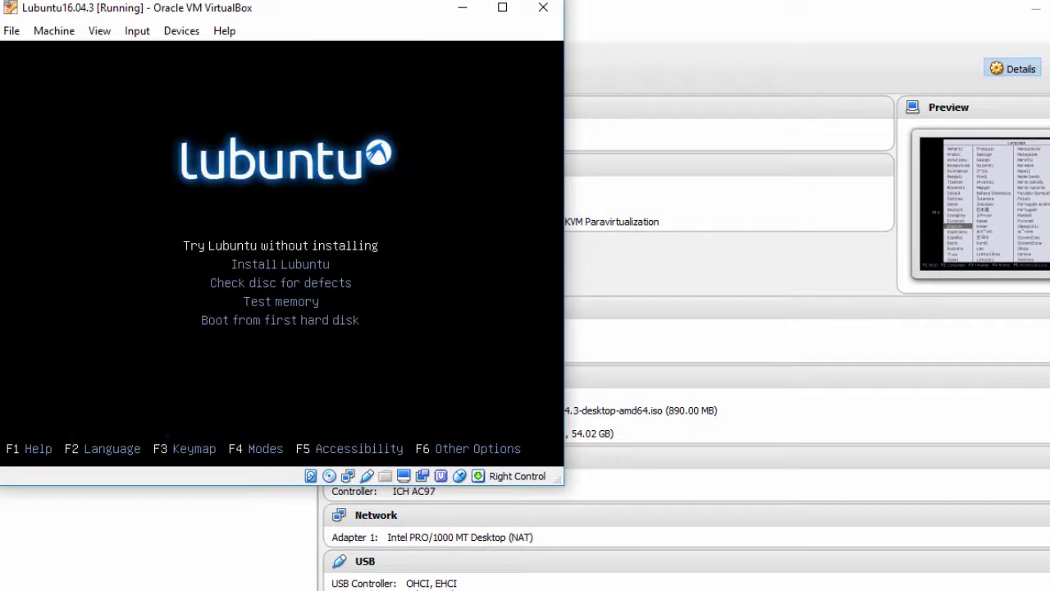
{"action": "key", "text": "Down"}
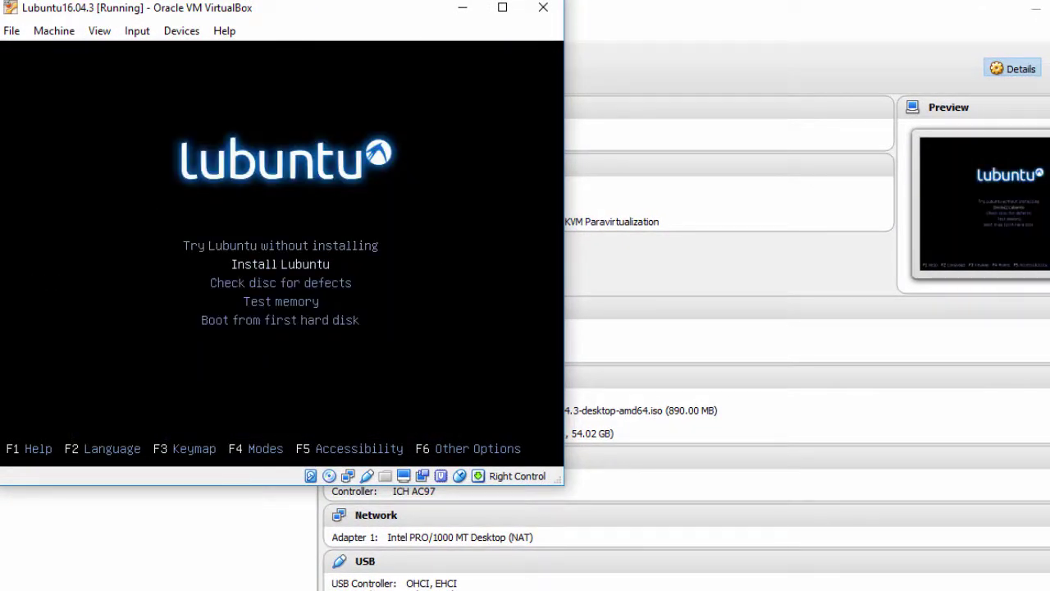
{"action": "key", "text": "Return"}
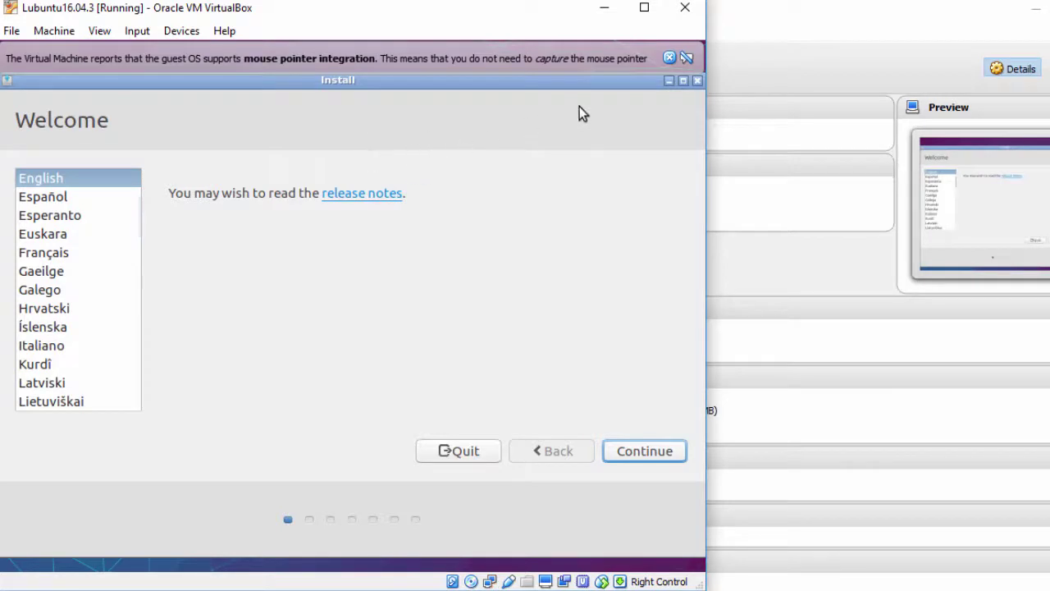
Dismiss the mouse pointer integration notice and enlarge the virtual machine window around the installer.
{"action": "left_click", "coordinate": [671, 60]}
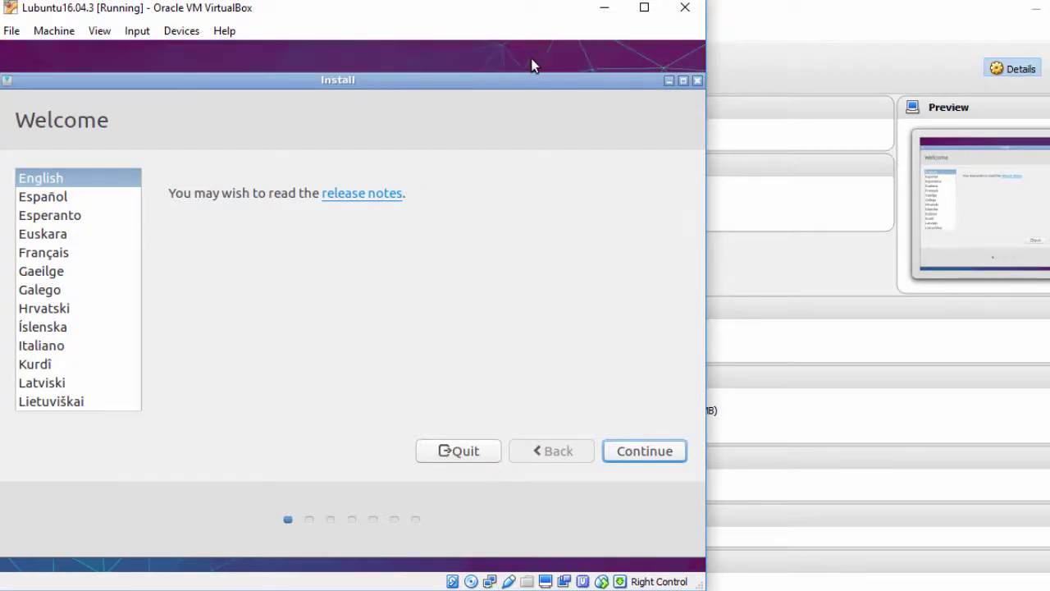
{"action": "left_click", "coordinate": [103, 33]}
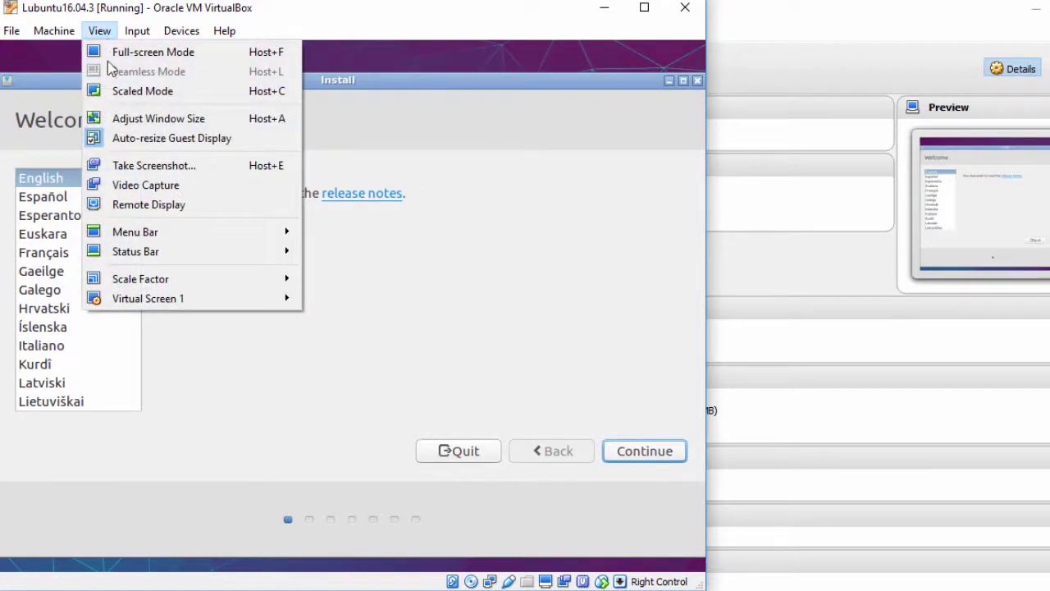
{"action": "left_click", "coordinate": [572, 349]}
{"action": "left_click_drag", "start_coordinate": [704, 587], "coordinate": [858, 590]}
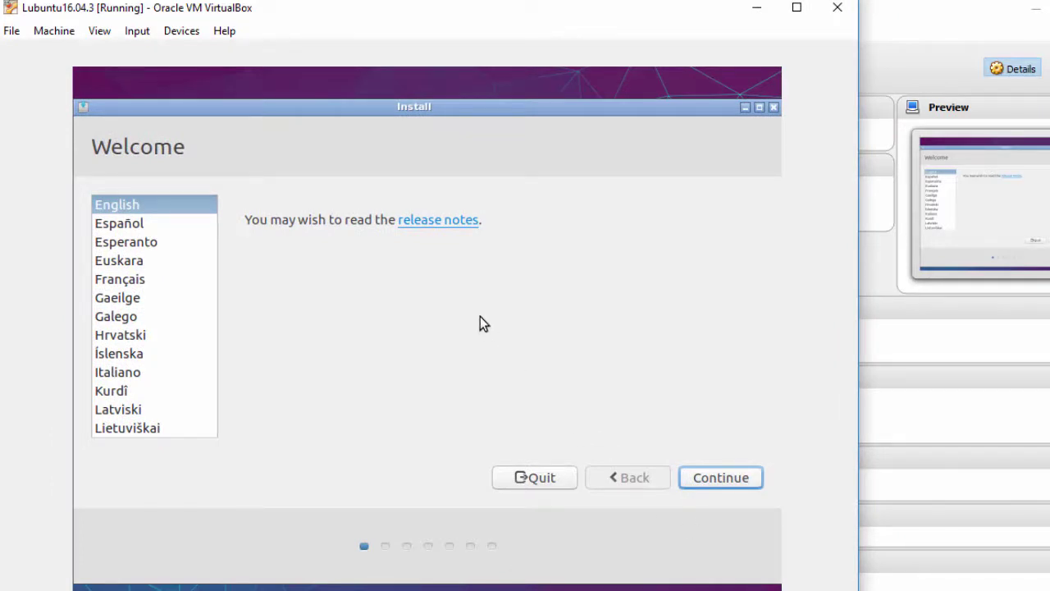
Continue the installer in English, enable downloading updates and installing third-party software, and proceed to the installation type.
{"action": "scroll", "coordinate": [210, 246], "scroll_direction": "up", "scroll_amount": 3}
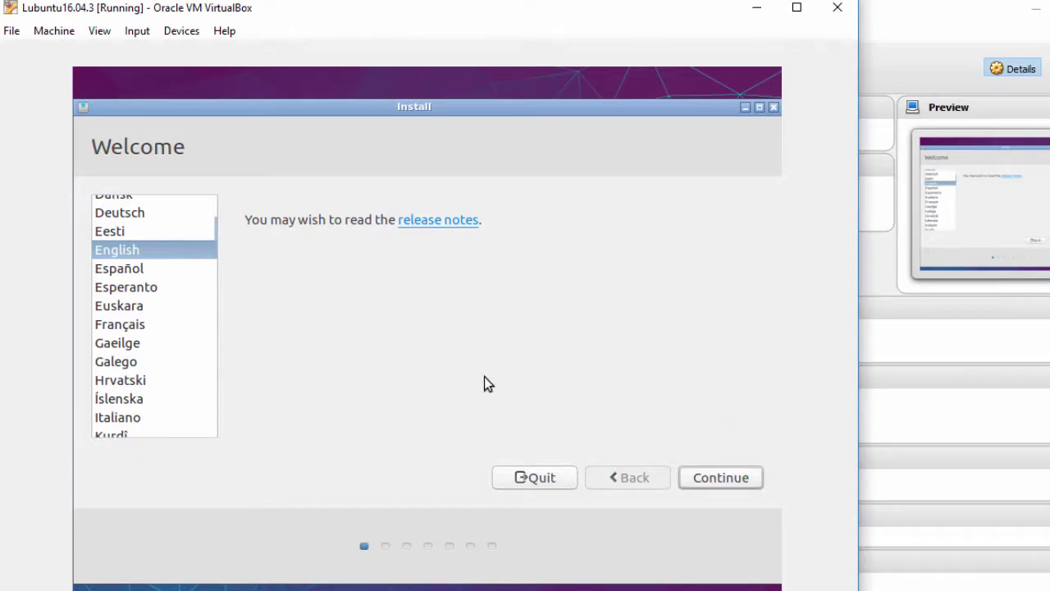
{"action": "left_click", "coordinate": [701, 477]}
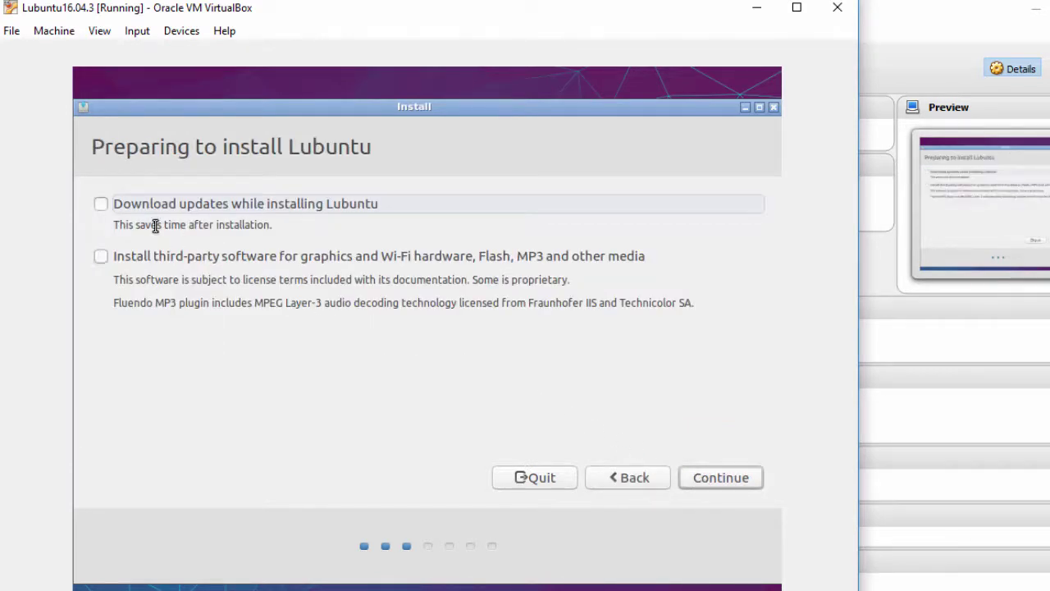
{"action": "left_click", "coordinate": [101, 203]}
{"action": "left_click", "coordinate": [102, 256]}
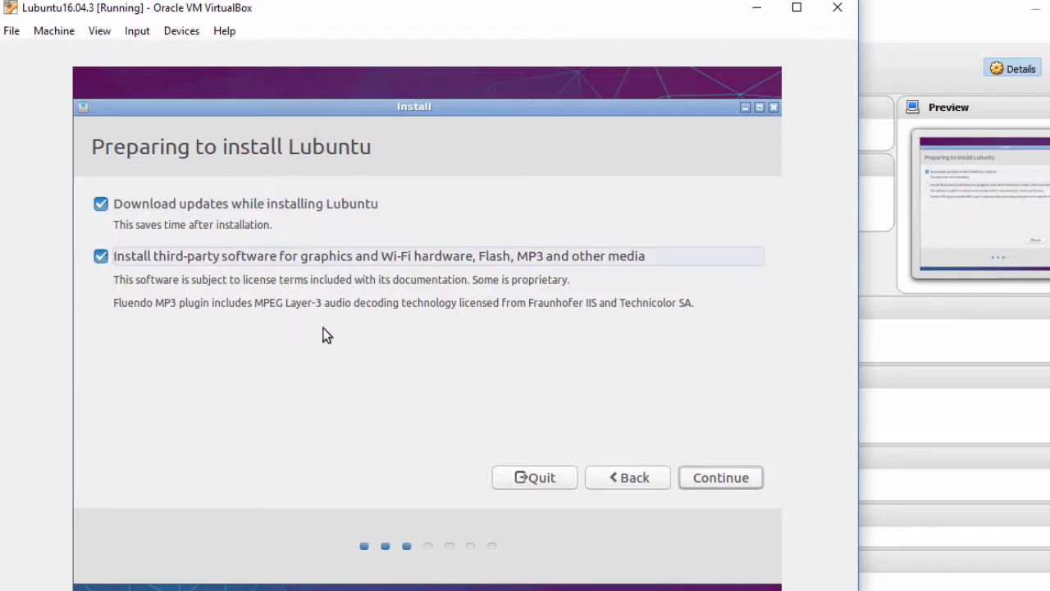
{"action": "left_click", "coordinate": [724, 480]}
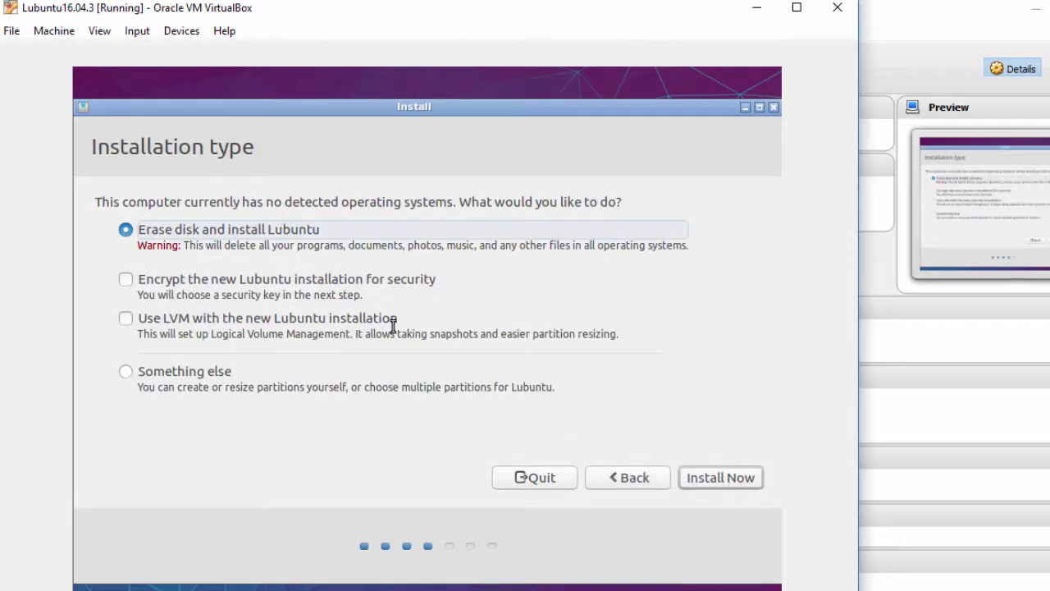
Start the installation with Erase disk and install Lubuntu, and confirm writing the partition changes to the disk.
{"action": "left_click_drag", "start_coordinate": [98, 202], "coordinate": [637, 201]}
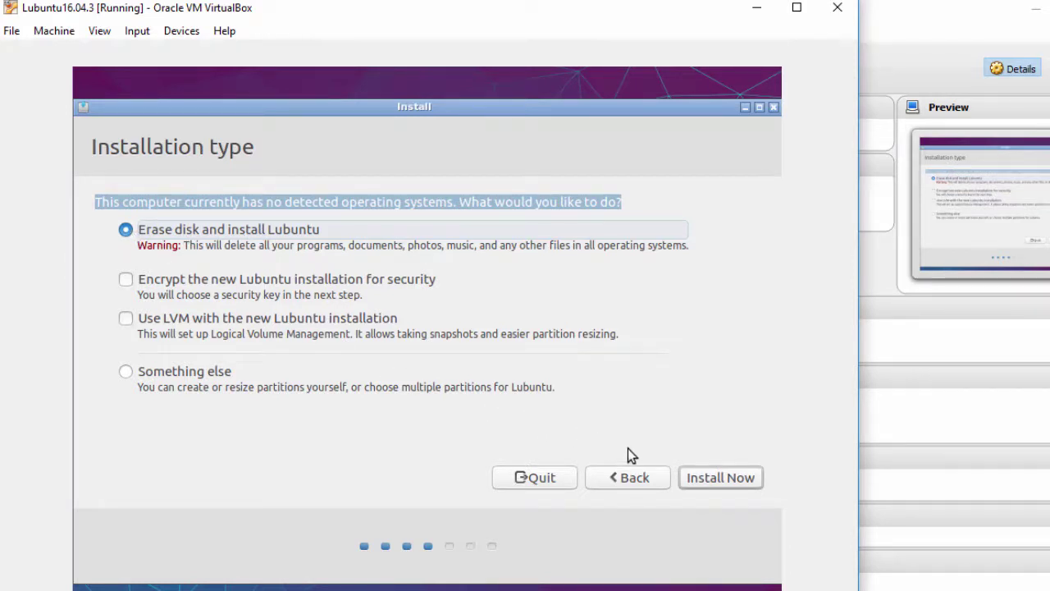
{"action": "left_click", "coordinate": [706, 477]}
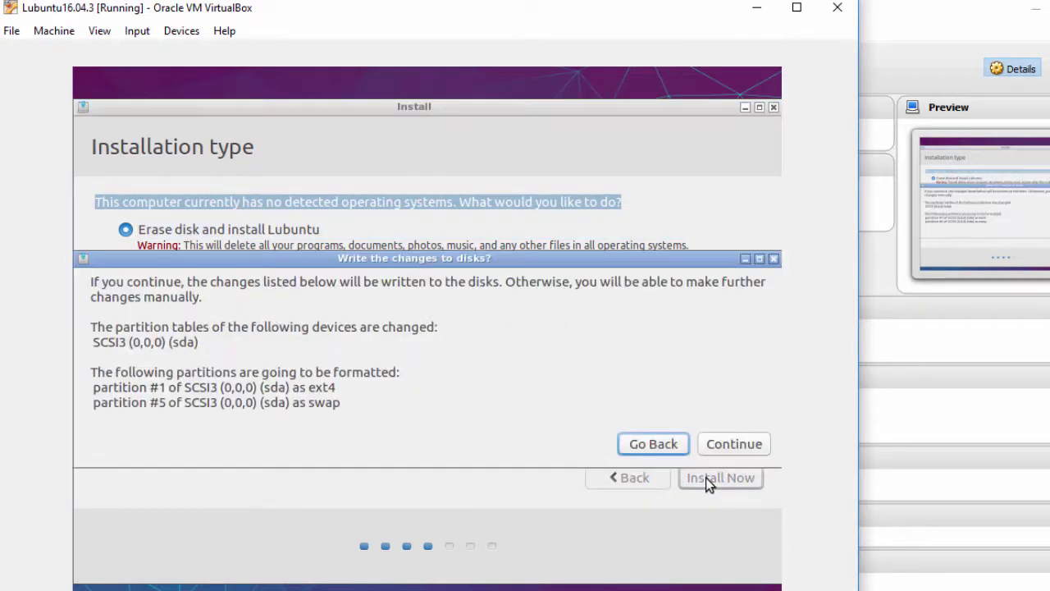
{"action": "left_click", "coordinate": [714, 446]}
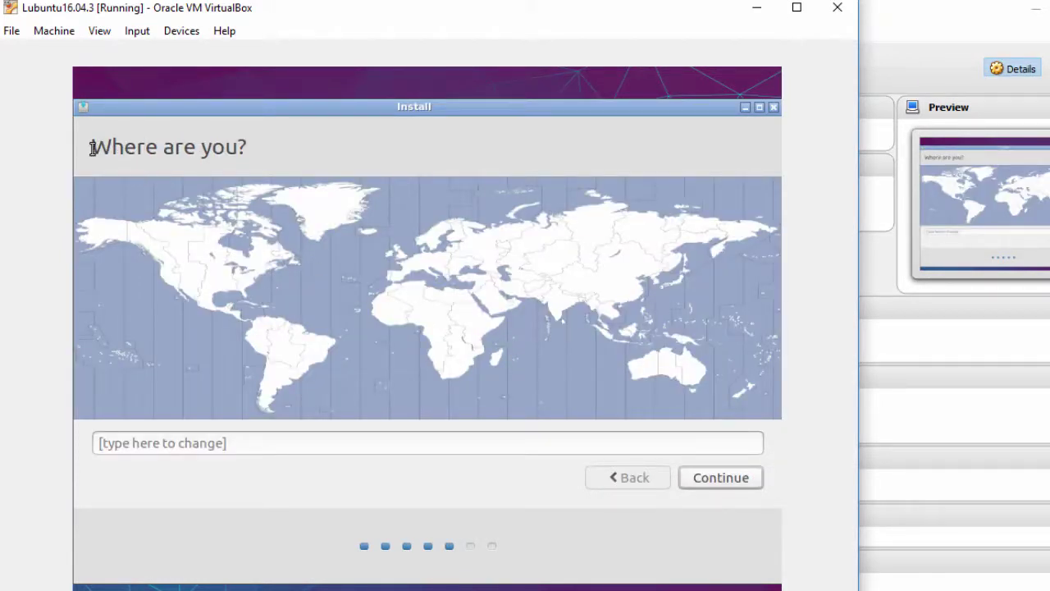
Set the installer's location to Chicago on the world map and continue to the keyboard layout.
{"action": "left_click_drag", "start_coordinate": [92, 148], "coordinate": [246, 146]}
{"action": "left_click", "coordinate": [218, 278]}
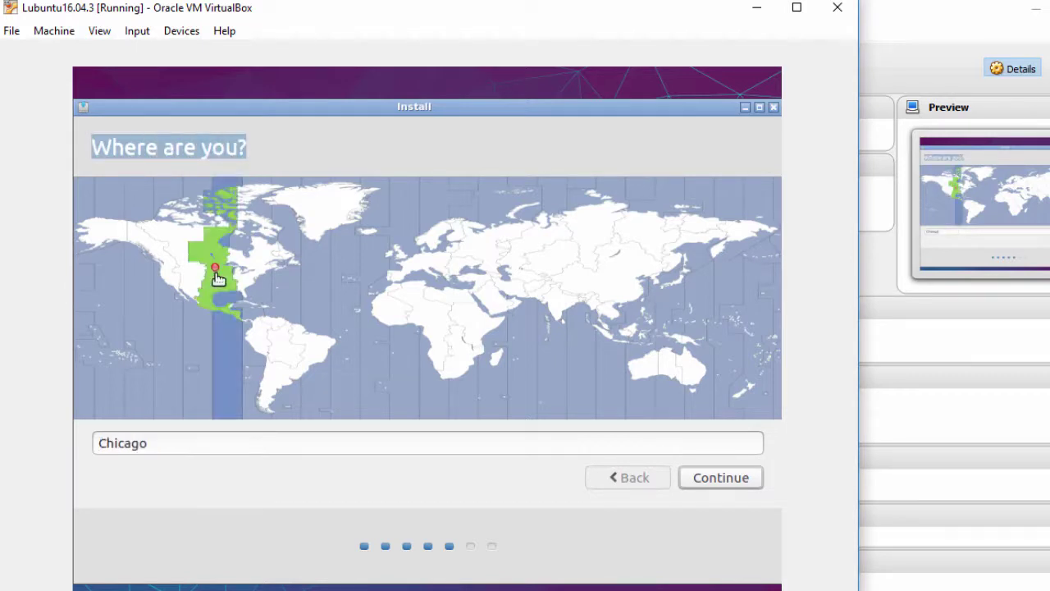
{"action": "left_click", "coordinate": [711, 479]}
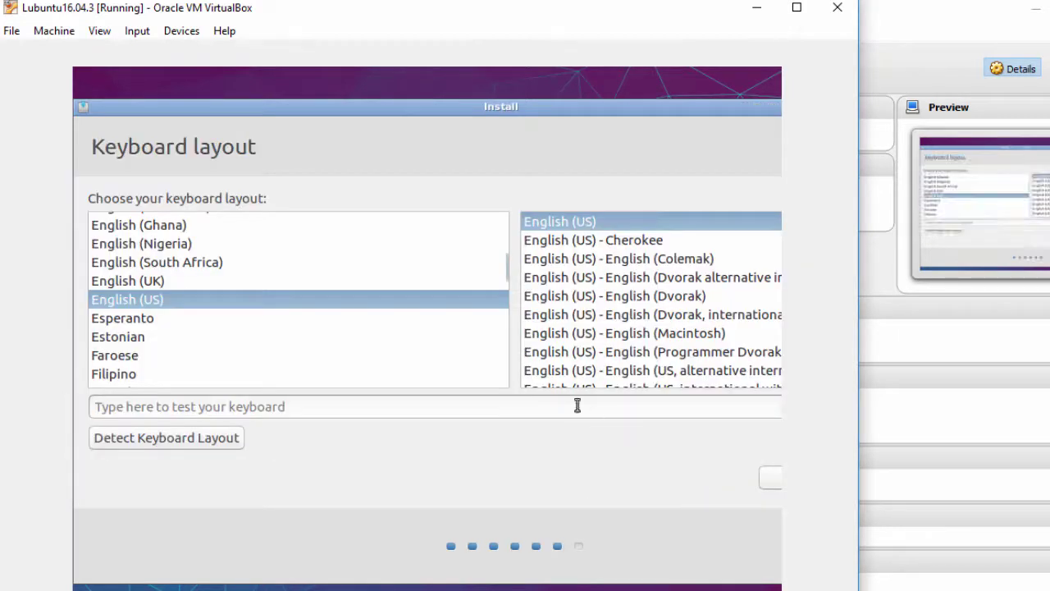
Keep the English (US) keyboard layout, shift the installer window until its continue option is reachable, and proceed to the account details.
{"action": "left_click_drag", "start_coordinate": [88, 199], "coordinate": [306, 207]}
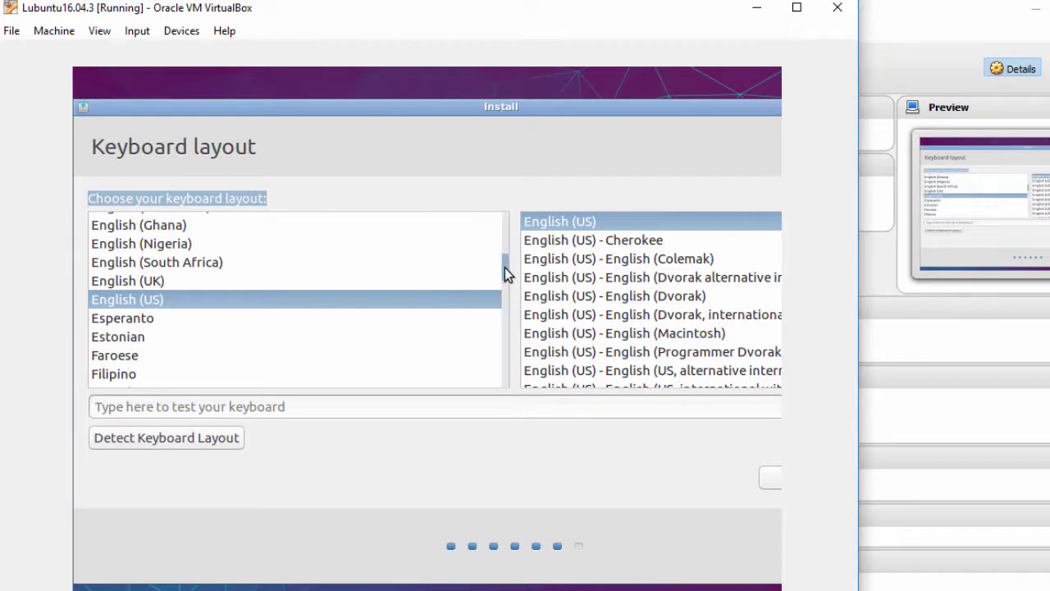
{"action": "mouse_move", "coordinate": [505, 272]}
{"action": "left_mouse_down"}
{"action": "mouse_move", "coordinate": [504, 286]}
{"action": "mouse_move", "coordinate": [504, 278]}
{"action": "left_mouse_up"}
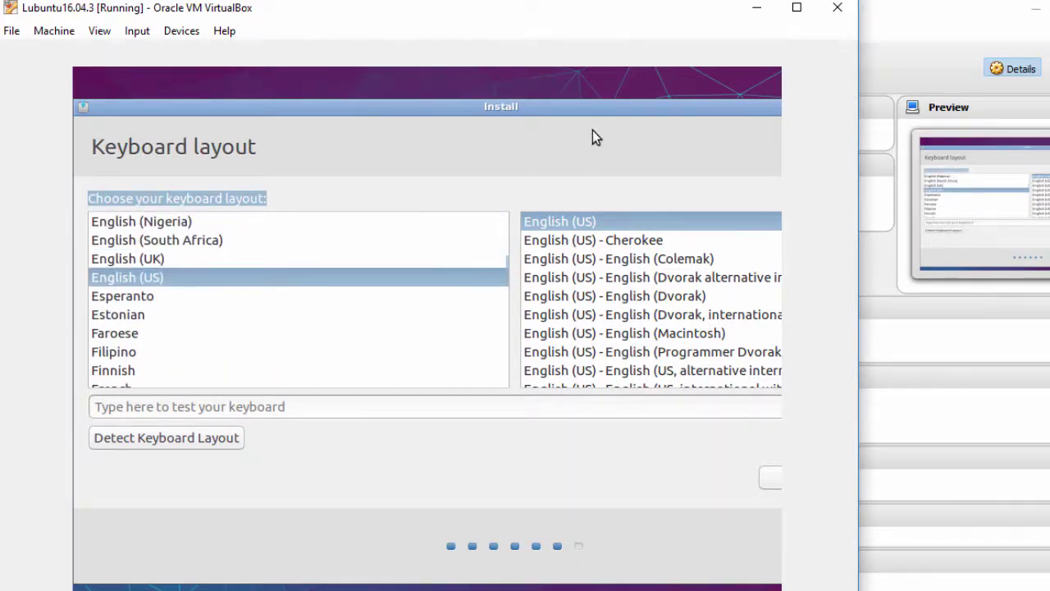
{"action": "left_click_drag", "start_coordinate": [596, 109], "coordinate": [441, 106]}
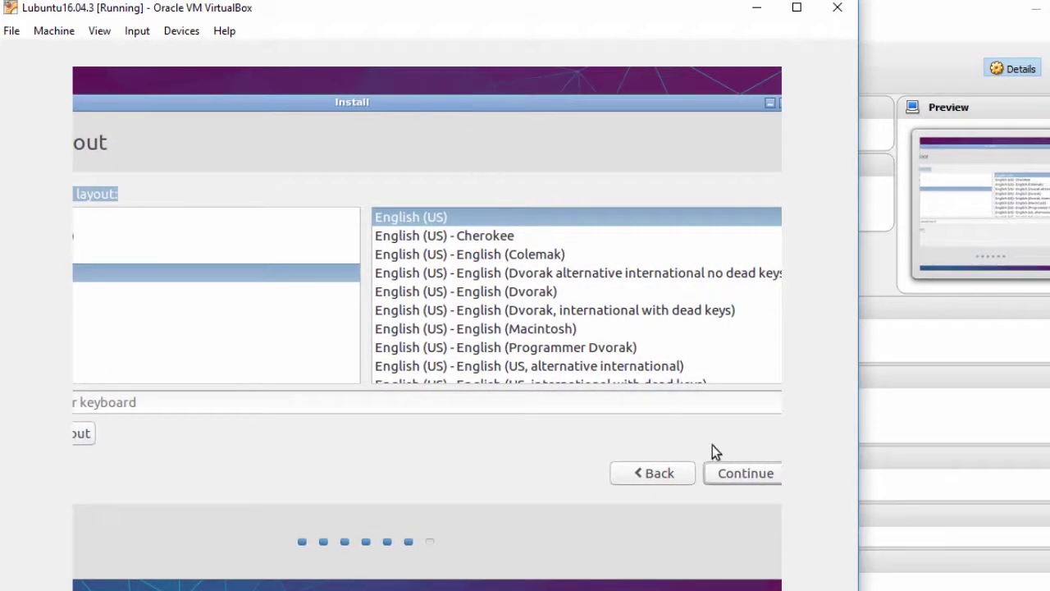
{"action": "left_click", "coordinate": [732, 474]}
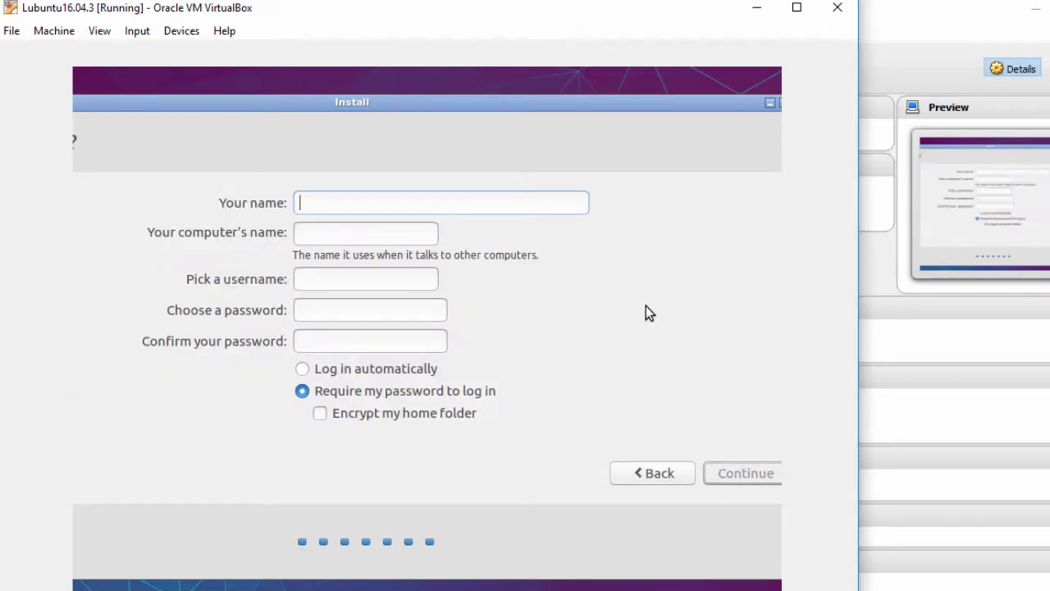
Enter the user's full name, the computer name lubuntu16 and the account password with its confirmation, then continue the installation.
{"action": "type", "text": "John Smith"}
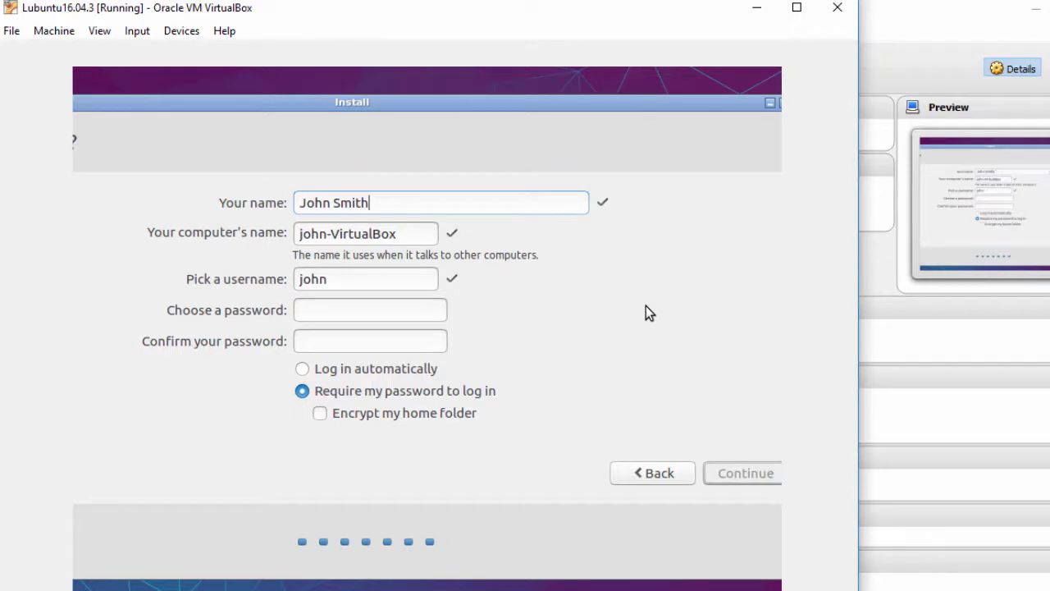
{"action": "key", "text": "Tab"}
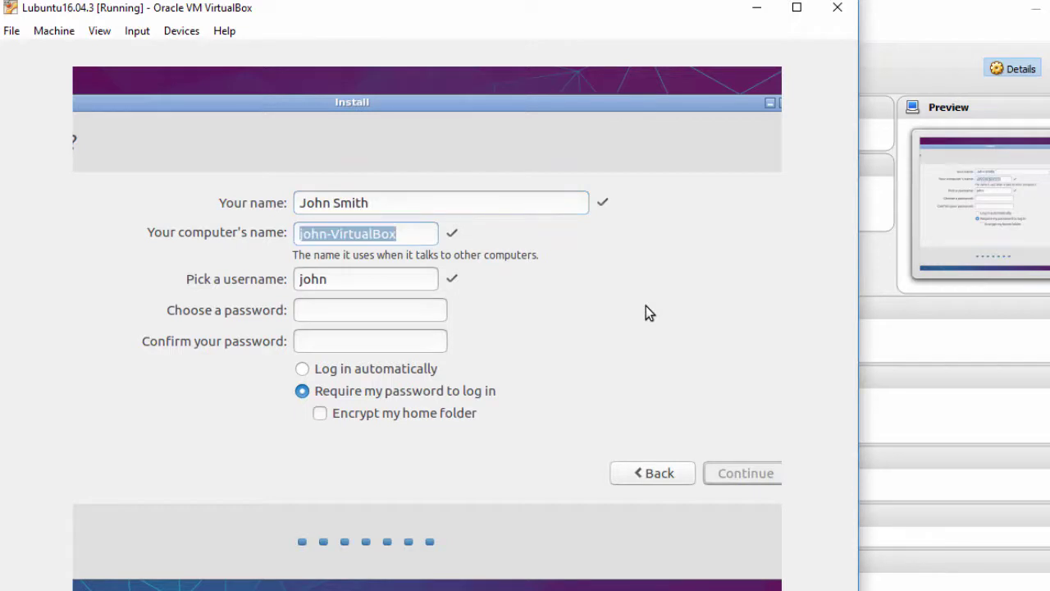
{"action": "type", "text": "lubuntu16"}
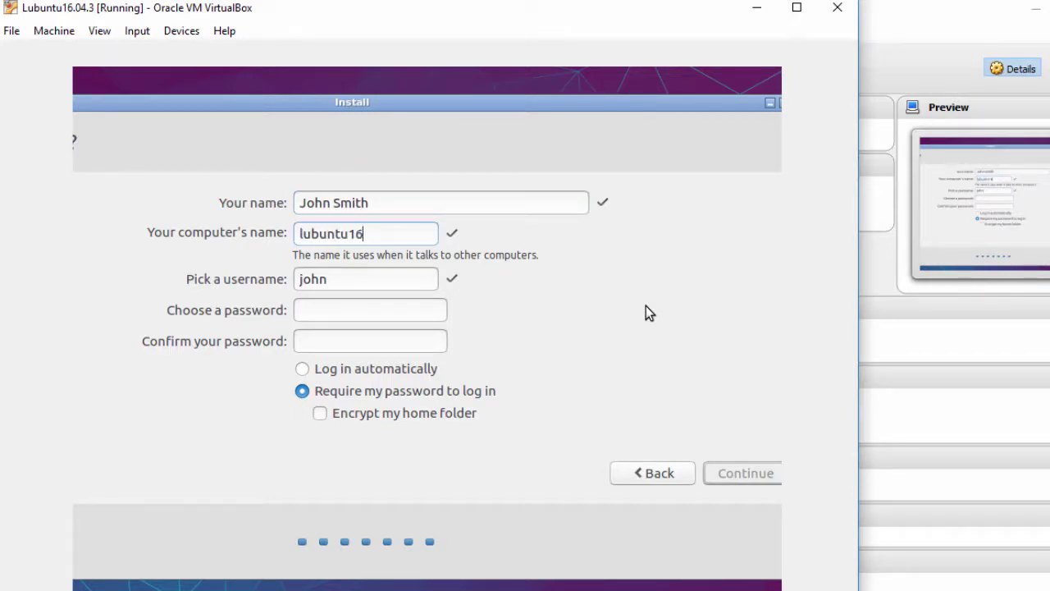
{"action": "key", "text": "Tab"}
{"action": "key", "text": "Tab"}
{"action": "type", "text": "•••••••••••"}
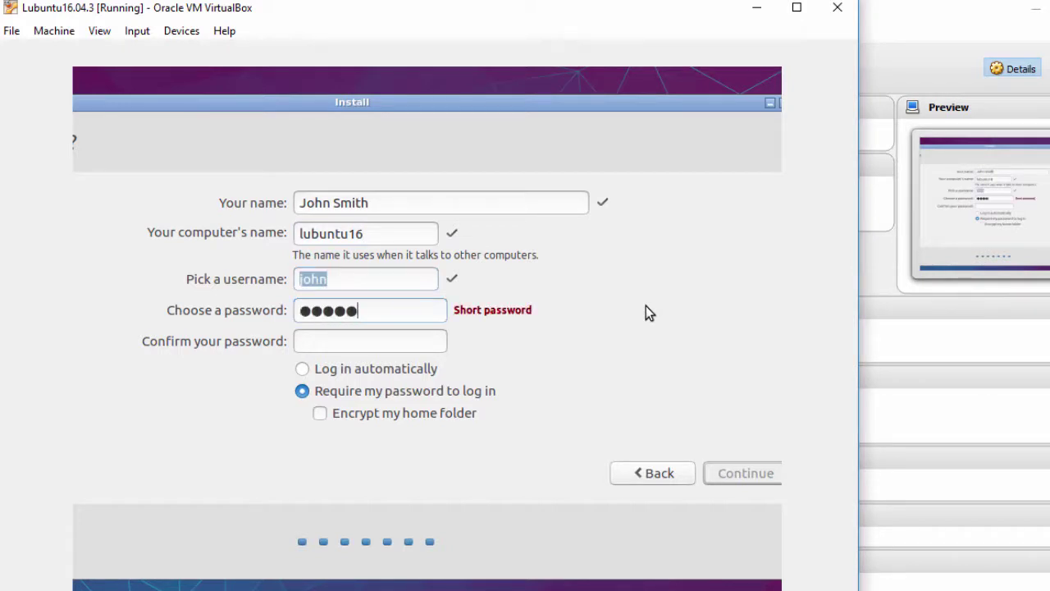
{"action": "type", "text": "•••••••••••"}
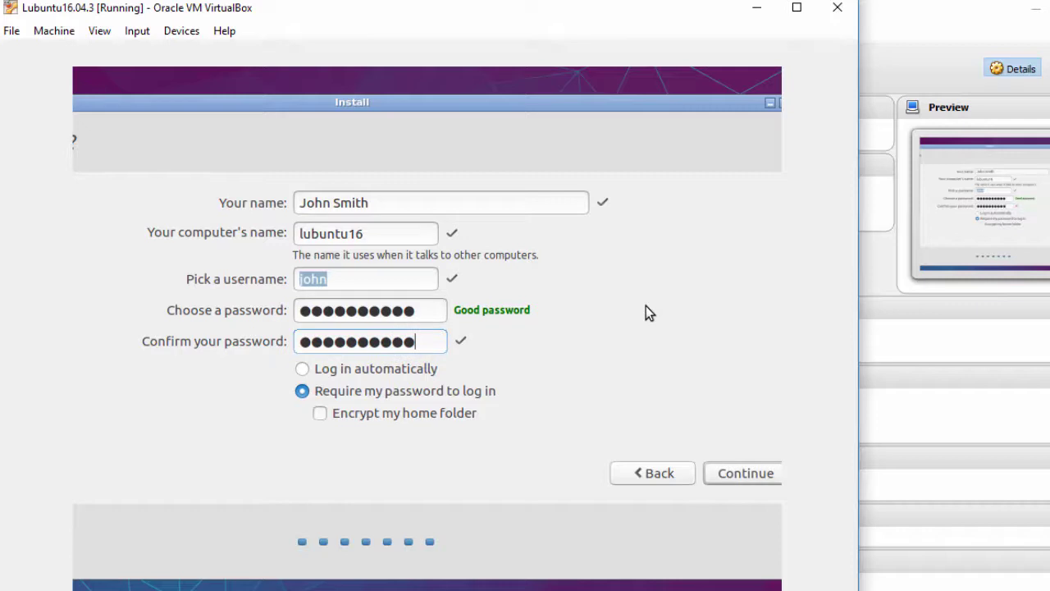
{"action": "left_click", "coordinate": [729, 476]}
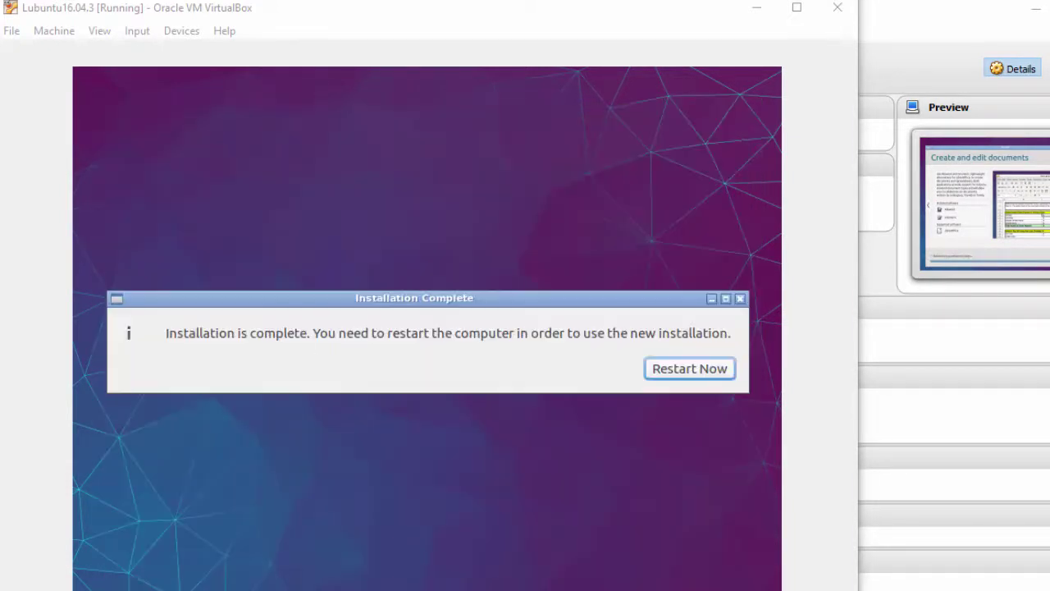
Restart the machine after the installation, continue past the installation medium prompt and log in with the account password.
{"action": "left_click_drag", "start_coordinate": [165, 333], "coordinate": [311, 339]}
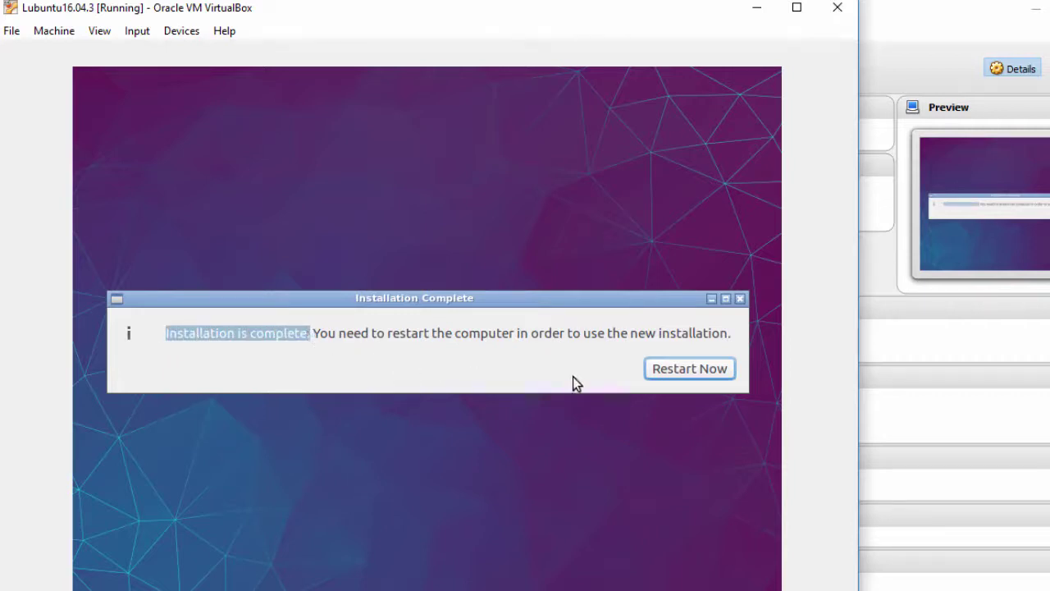
{"action": "left_click", "coordinate": [661, 375]}
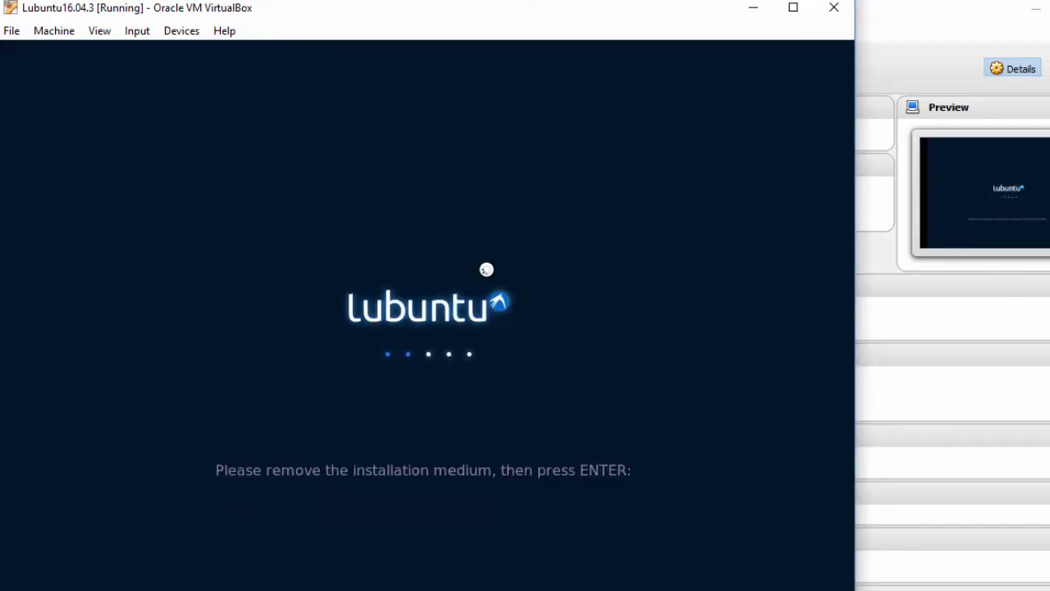
{"action": "key", "text": "Return"}
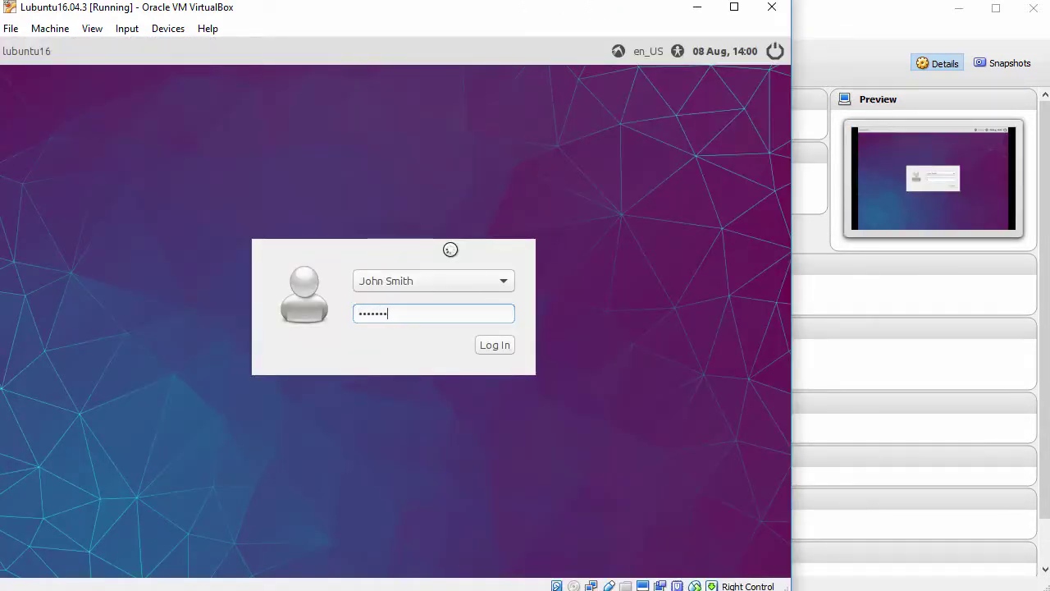
{"action": "left_click", "coordinate": [493, 344]}
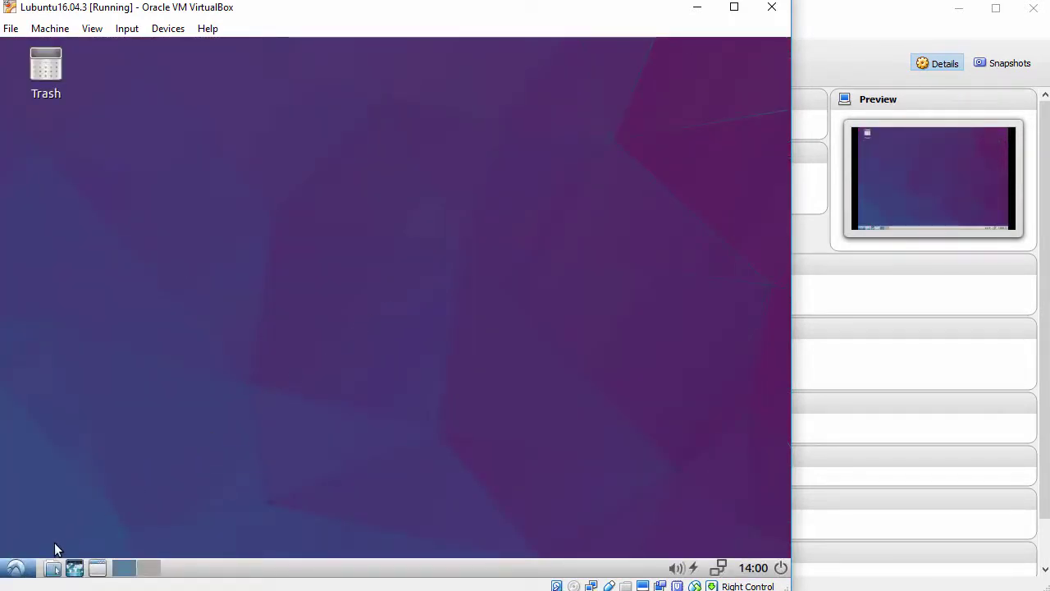
{"action": "left_click", "coordinate": [16, 567]}
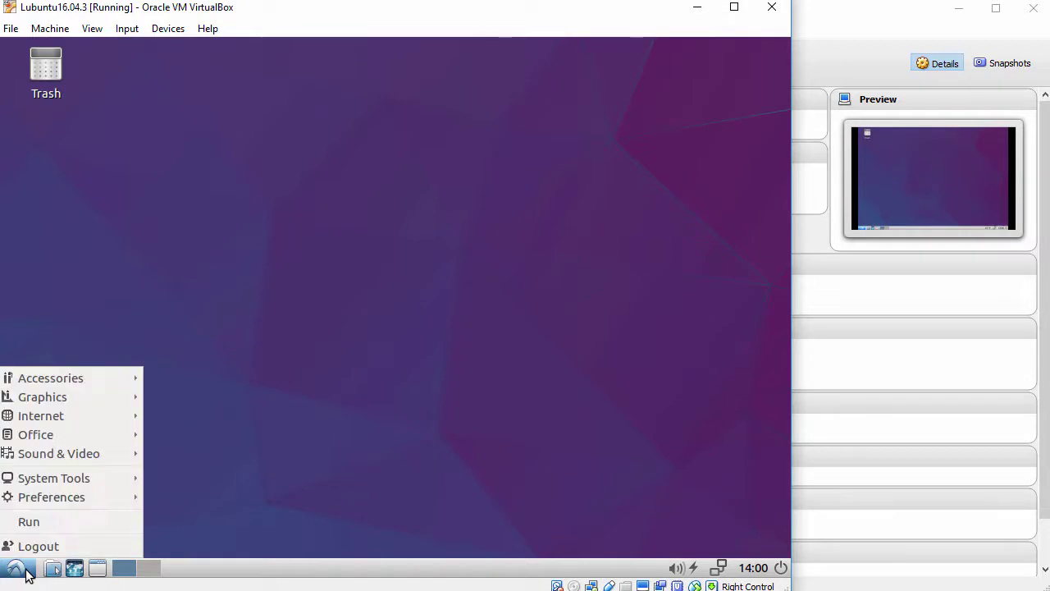
{"action": "left_click", "coordinate": [294, 318]}
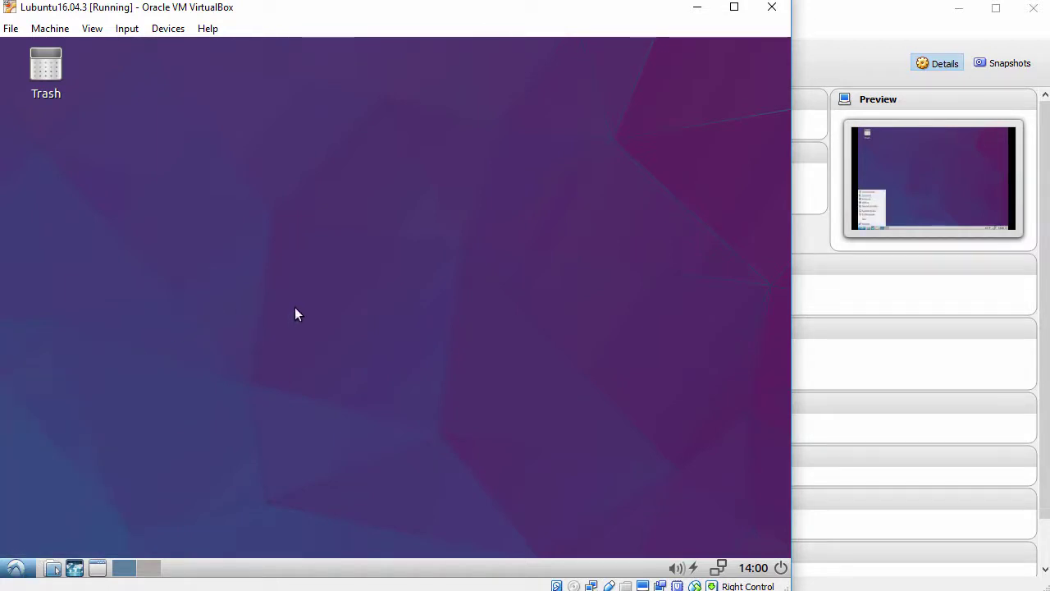
{"action": "left_click", "coordinate": [95, 32]}
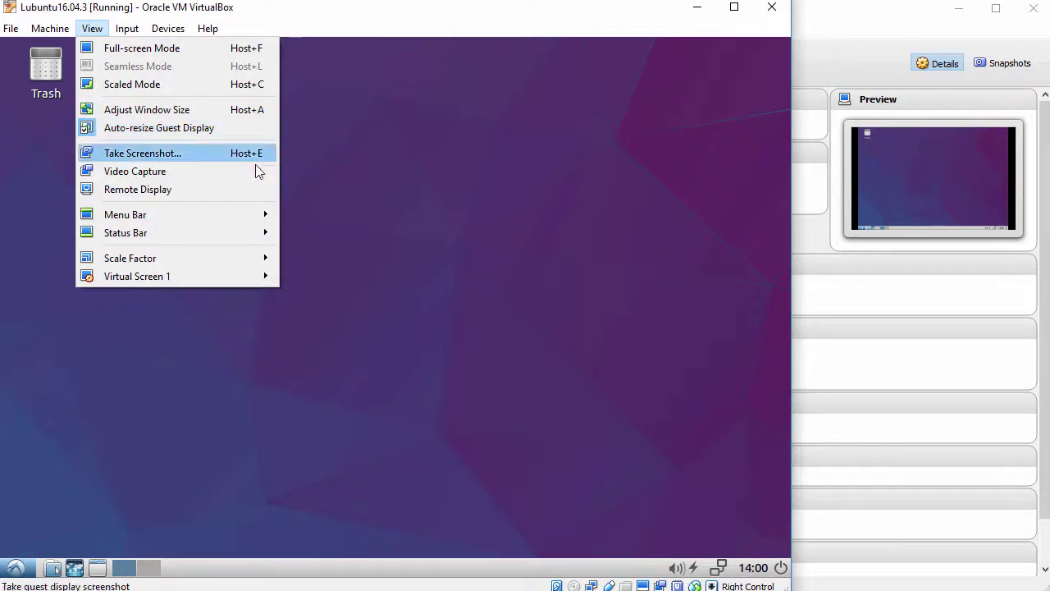
{"action": "left_click", "coordinate": [594, 443]}
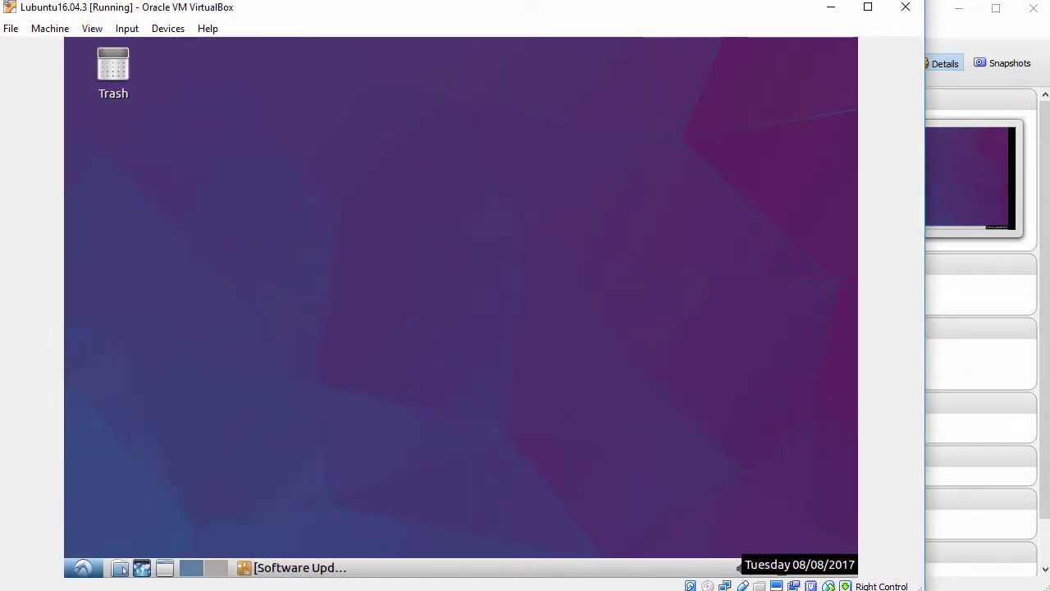
Bring up the waiting Software Updater and postpone the offered updates.
{"action": "left_click", "coordinate": [310, 565]}
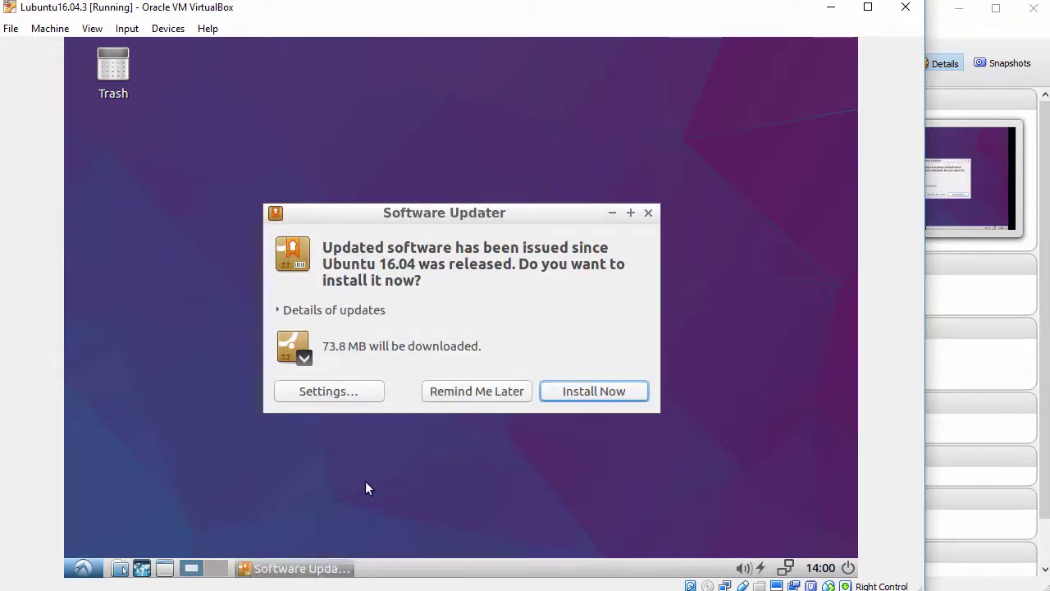
{"action": "left_click", "coordinate": [460, 392]}
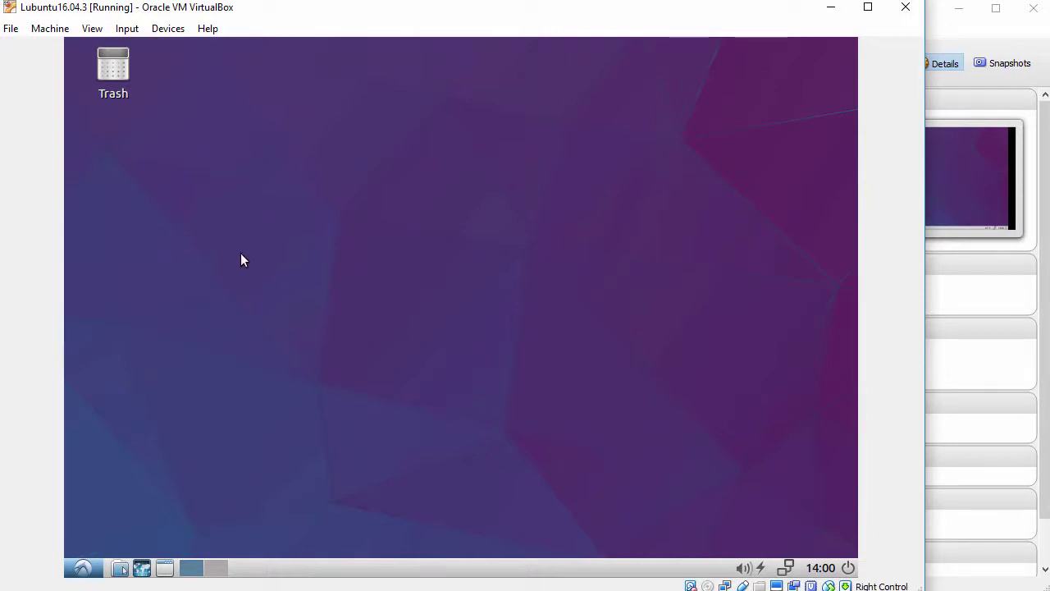
Open LXTerminal and set its terminal font to Monospace size 12 in the preferences.
{"action": "left_click", "coordinate": [92, 568]}
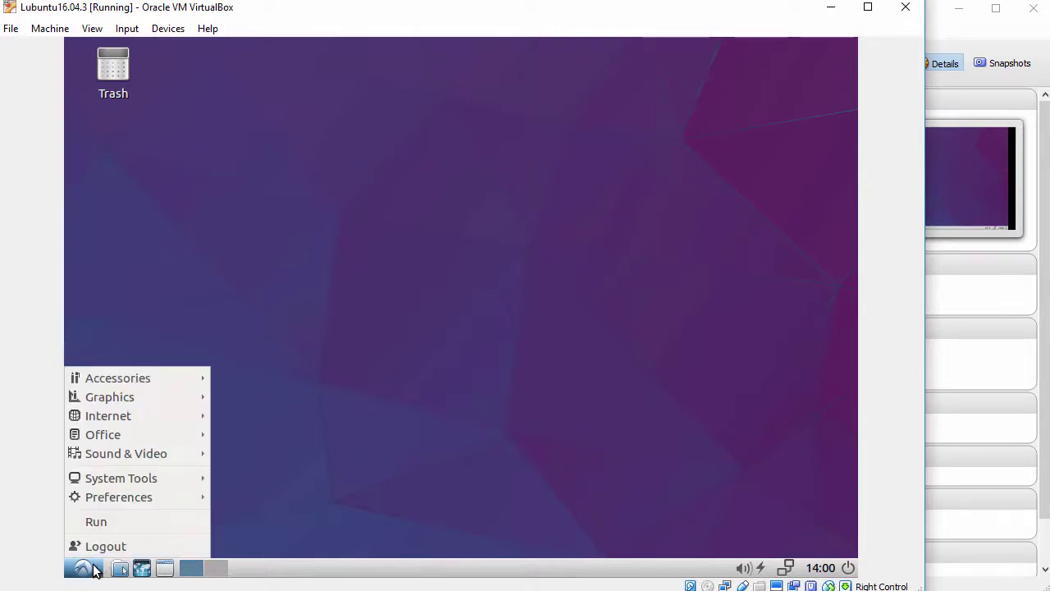
{"action": "mouse_move", "coordinate": [132, 483]}
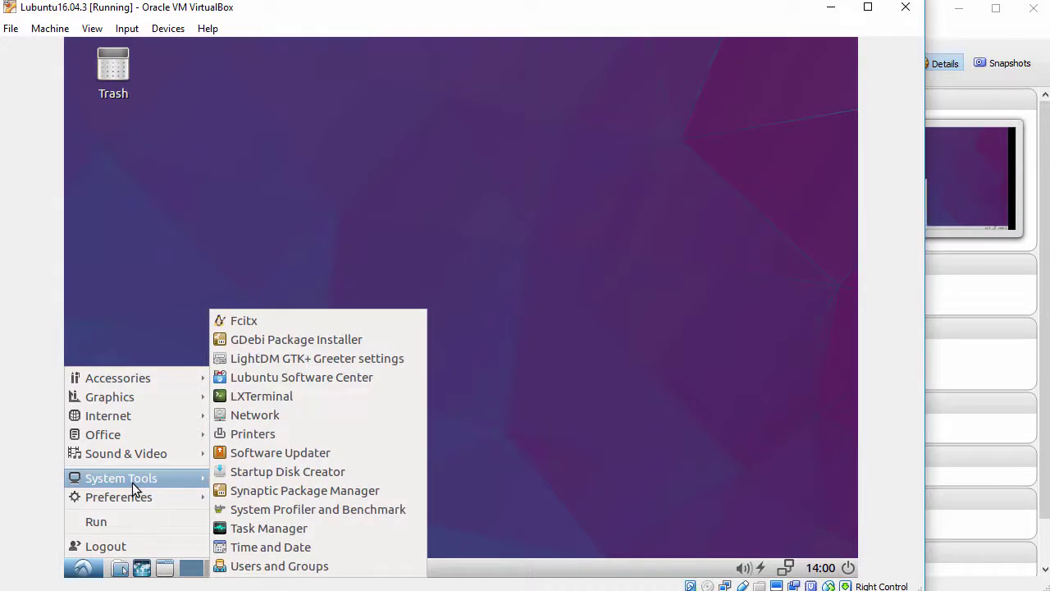
{"action": "left_click", "coordinate": [280, 398]}
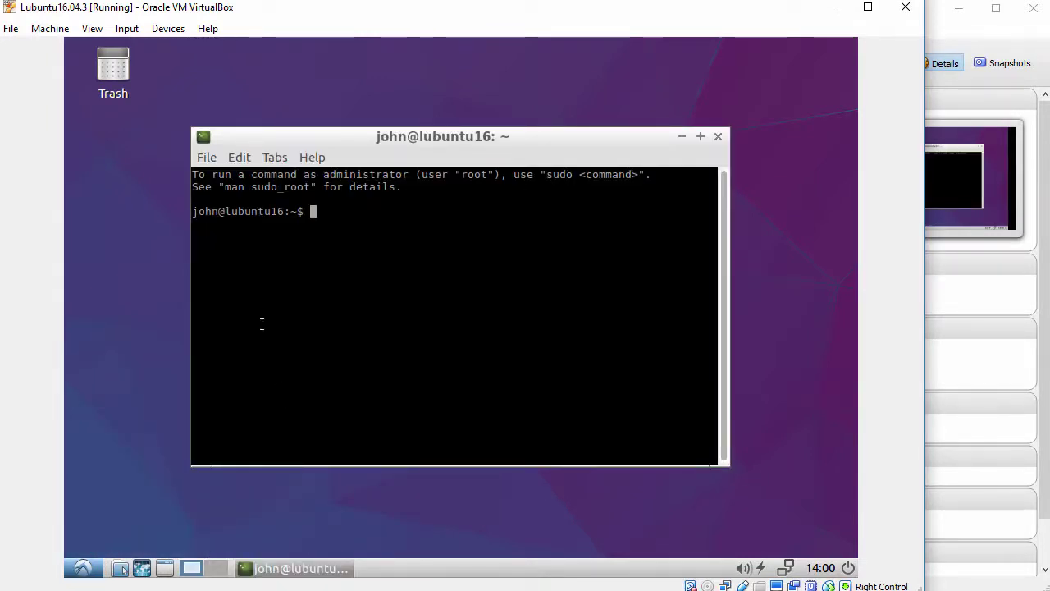
{"action": "left_click", "coordinate": [240, 157]}
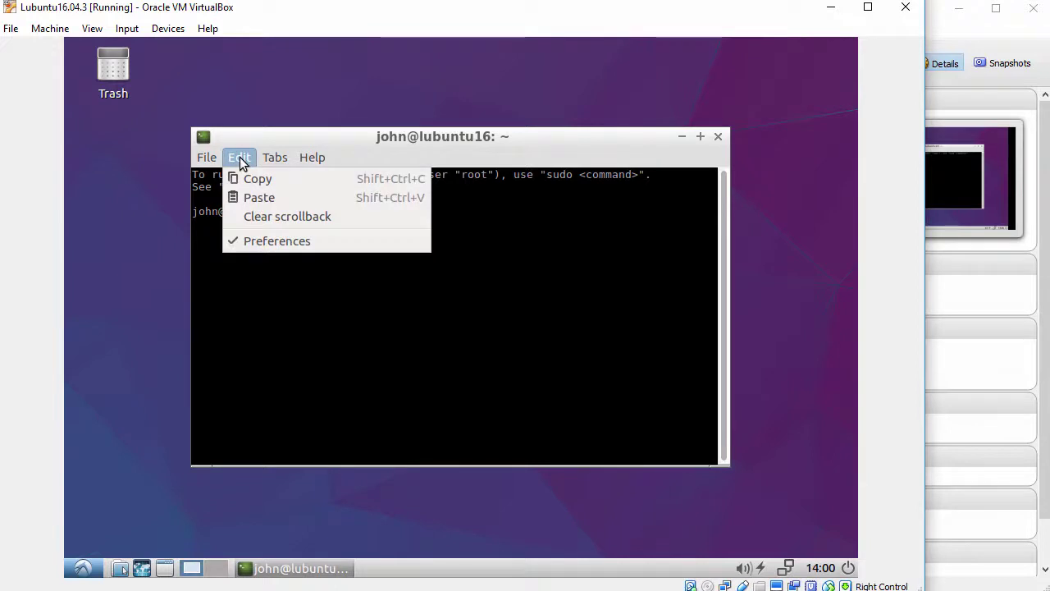
{"action": "left_click", "coordinate": [250, 244]}
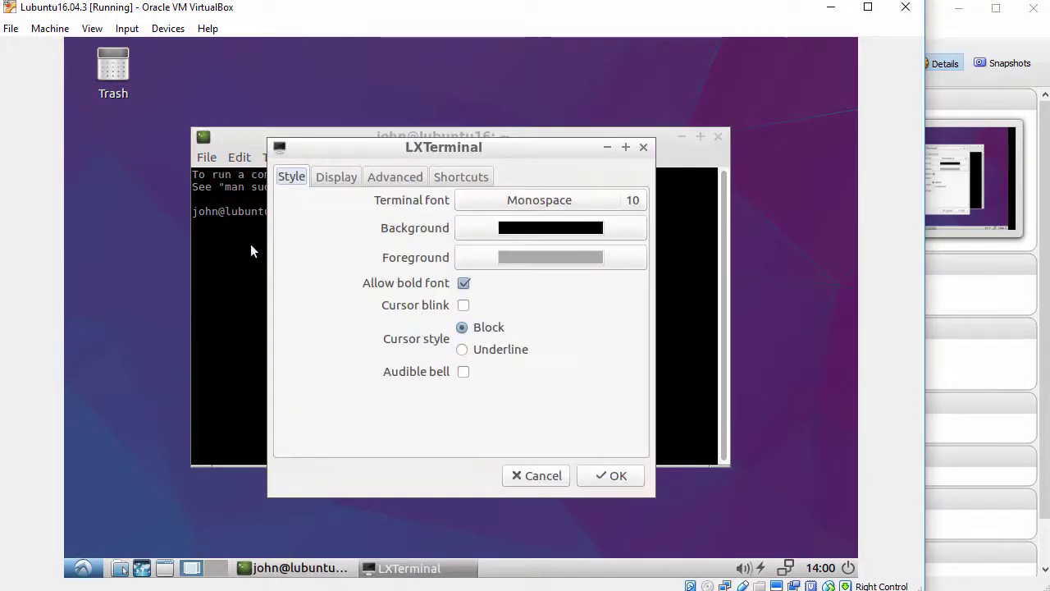
{"action": "left_click", "coordinate": [641, 205]}
{"action": "left_click", "coordinate": [616, 366]}
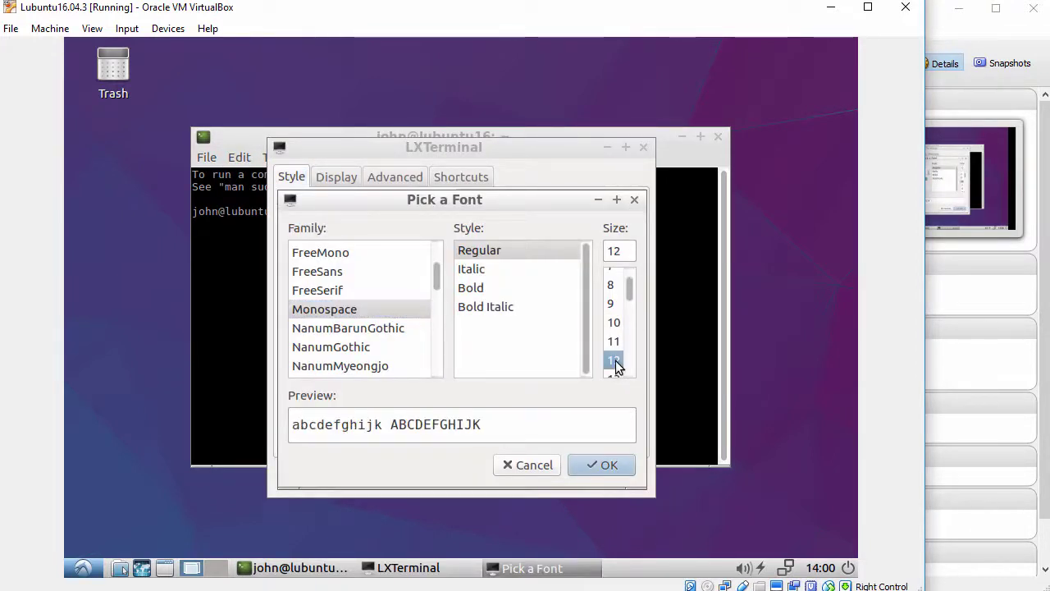
{"action": "left_click", "coordinate": [607, 465]}
{"action": "left_click", "coordinate": [614, 477]}
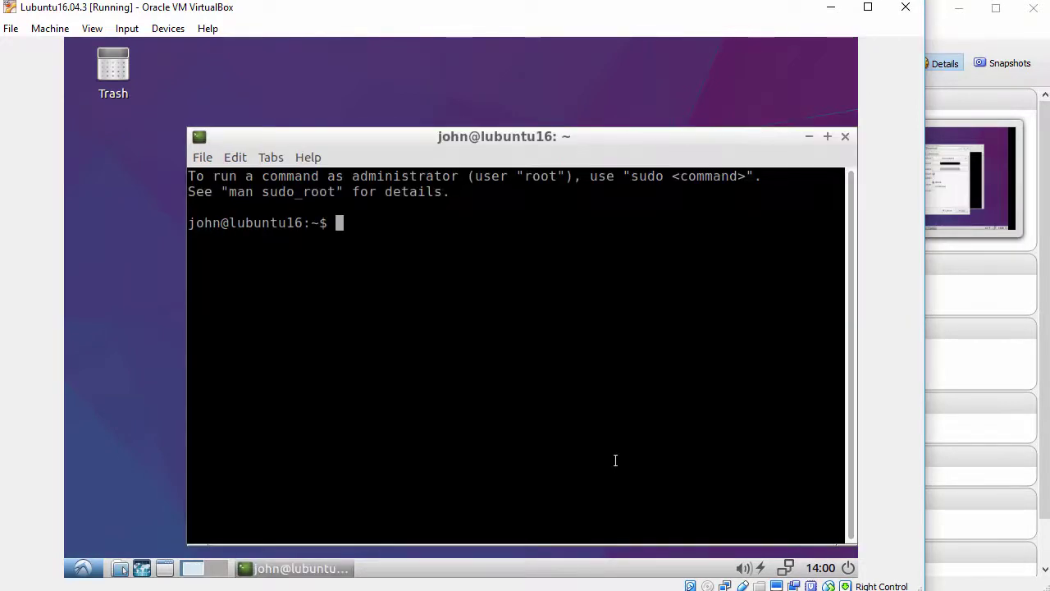
Move the terminal window to the upper-left area of the Lubuntu desktop and run whoami in it.
{"action": "left_click_drag", "start_coordinate": [624, 142], "coordinate": [504, 83]}
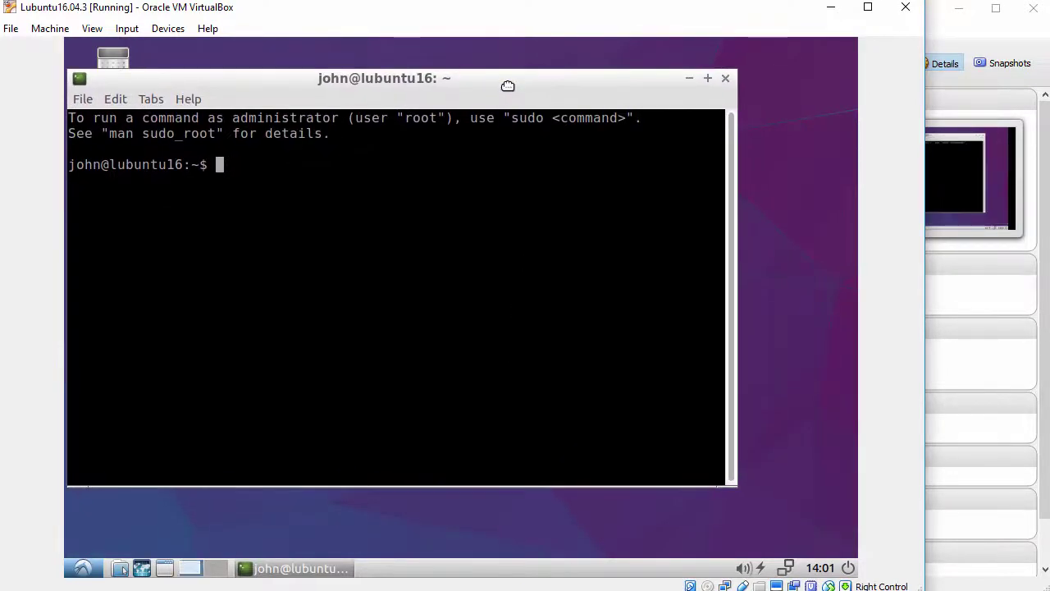
{"action": "key", "text": "Return"}
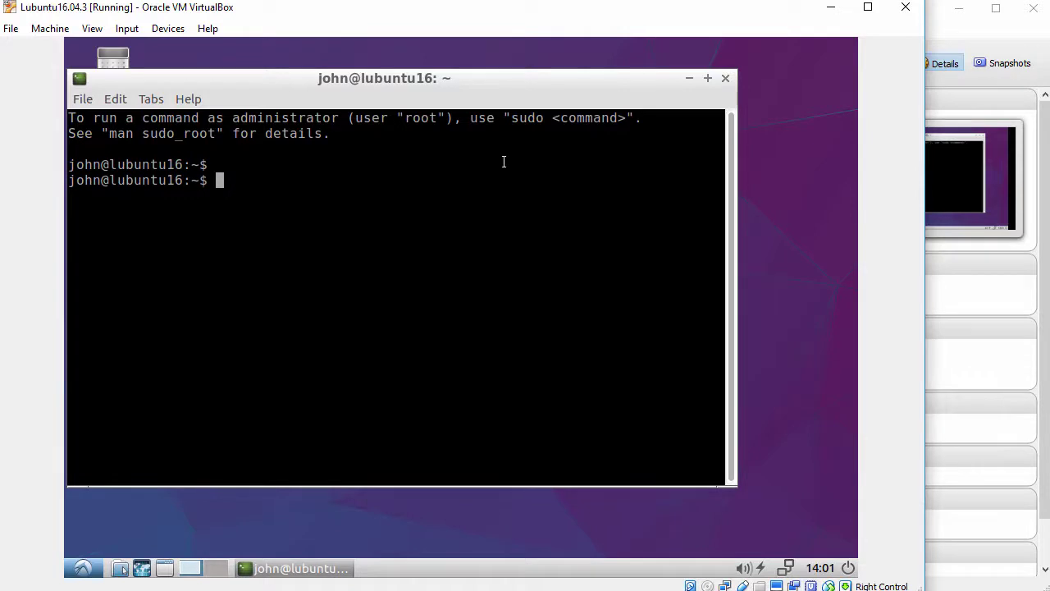
{"action": "type", "text": "whoami"}
{"action": "key", "text": "Return"}
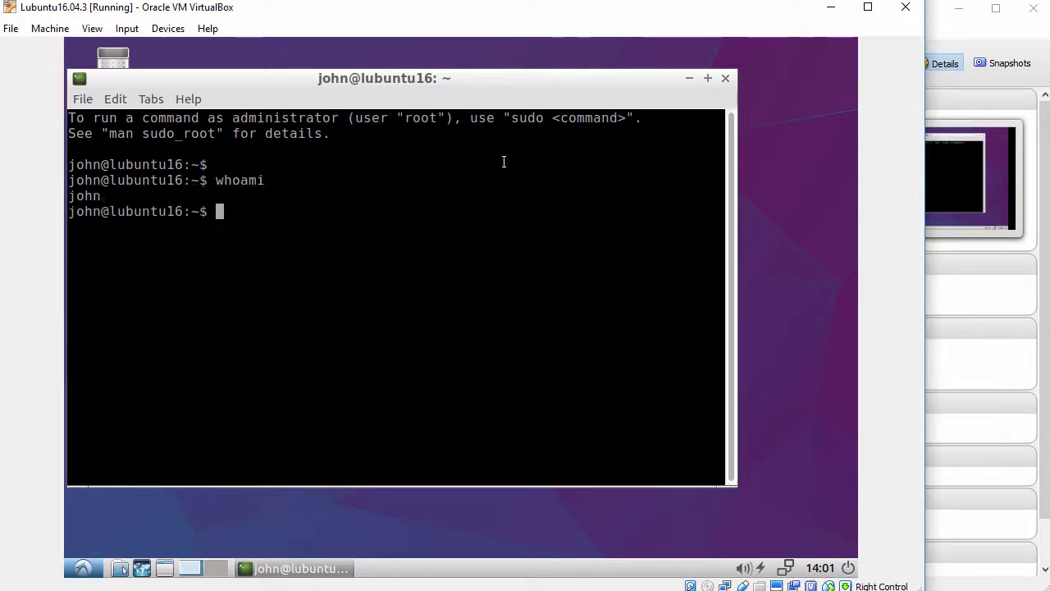
Open a root shell with sudo bash, entering the account password, and run whoami in it.
{"action": "key", "text": "Return"}
{"action": "type", "text": "sudo "}
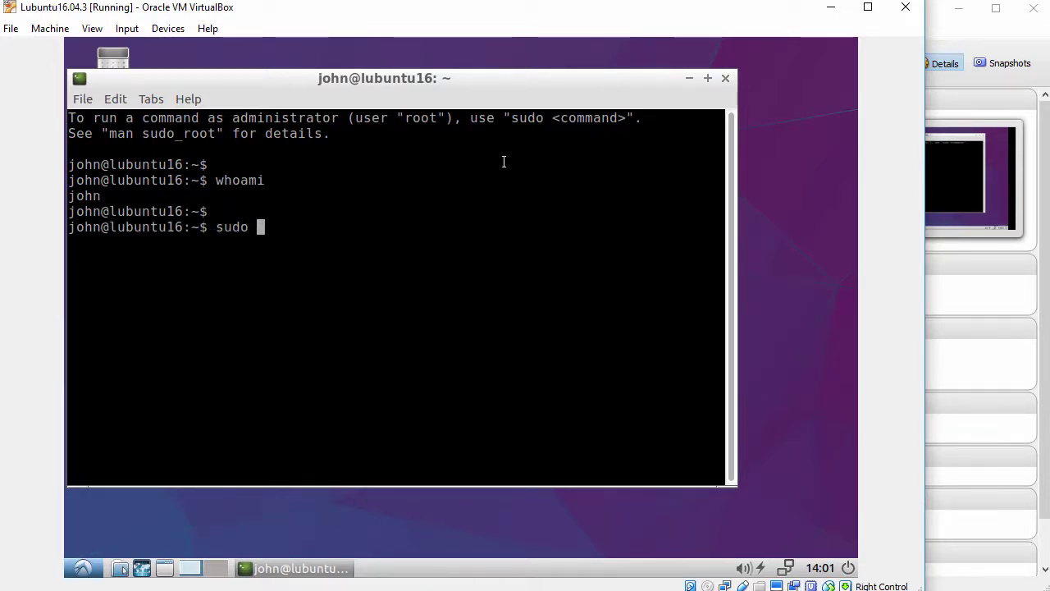
{"action": "type", "text": "bash"}
{"action": "key", "text": "Return"}
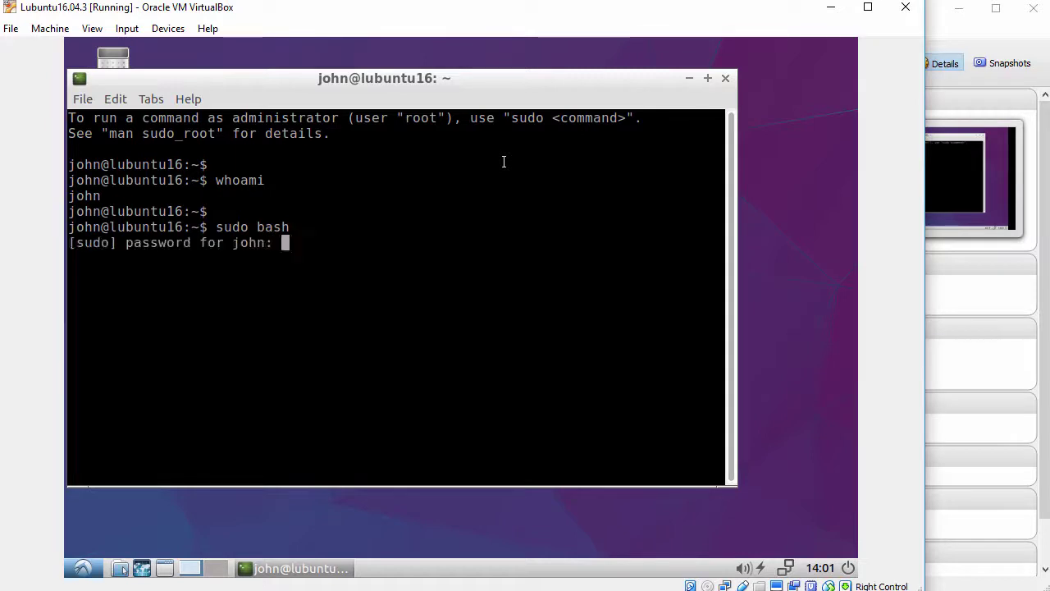
{"action": "key", "text": "Return"}
{"action": "key", "text": "Return"}
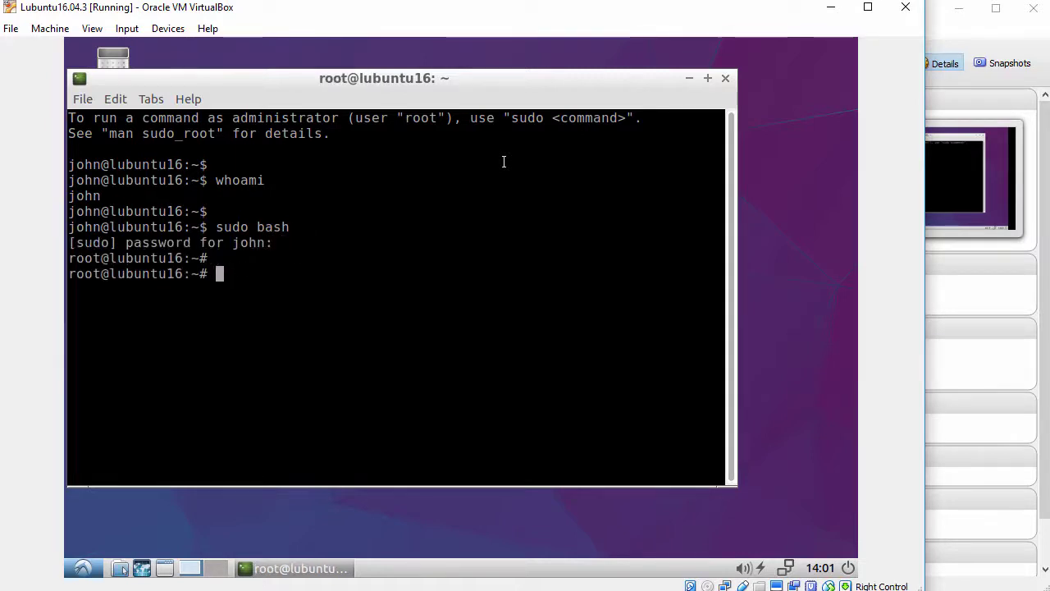
{"action": "type", "text": "whoami"}
{"action": "key", "text": "Return"}
{"action": "key", "text": "Return"}
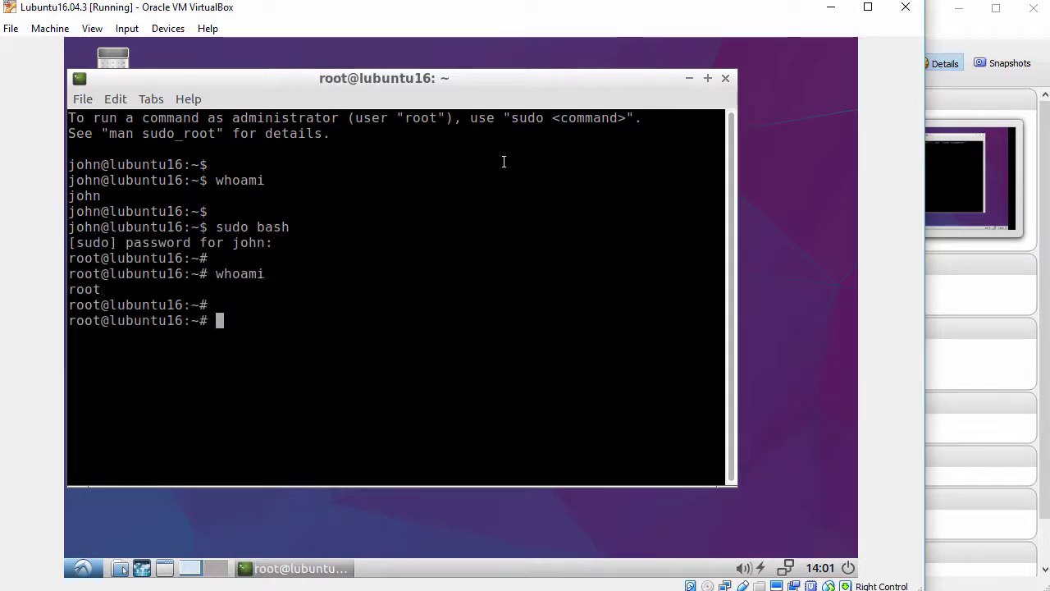
{"action": "type", "text": "ping -c 3"}
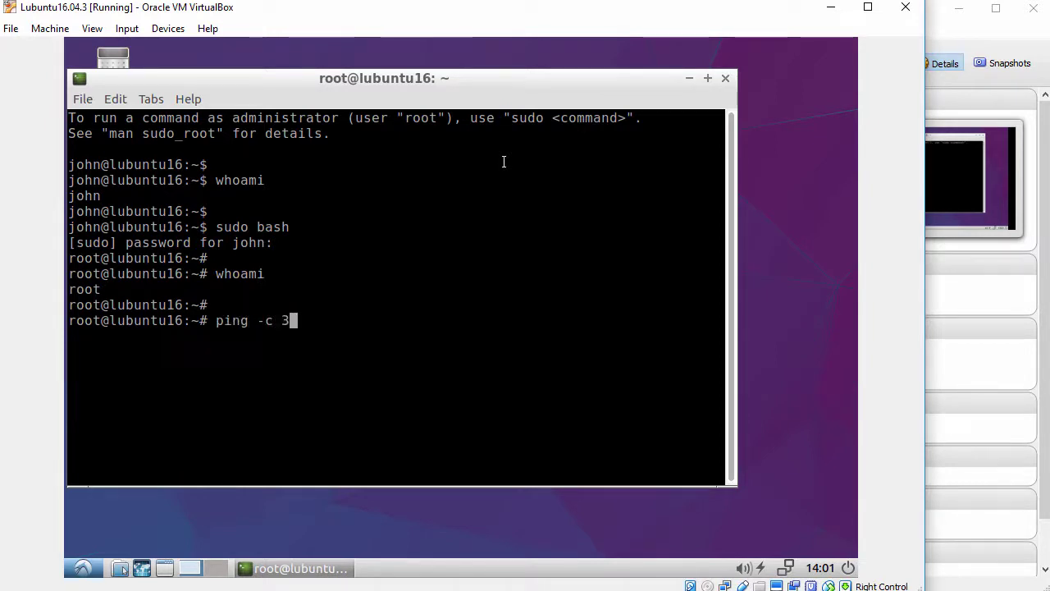
{"action": "type", "text": " www.google.com"}
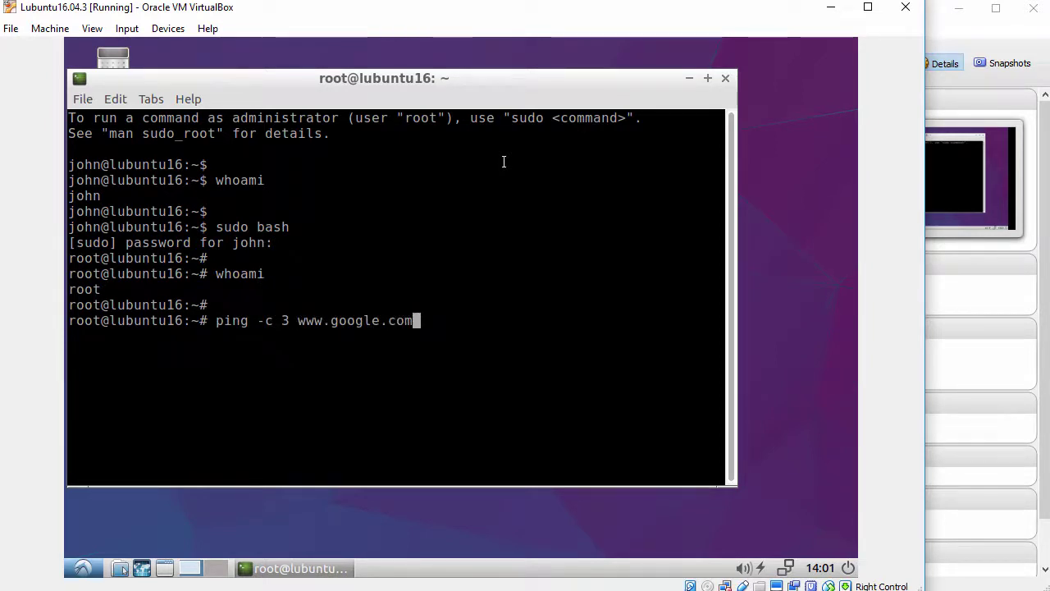
{"action": "key", "text": "Return"}
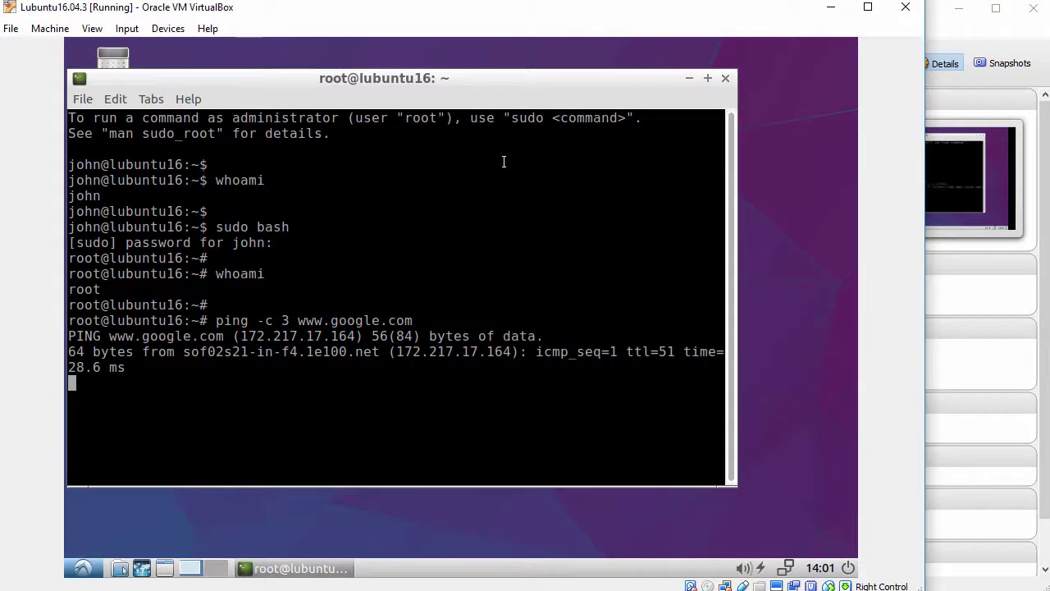
{"action": "key", "text": "Return"}
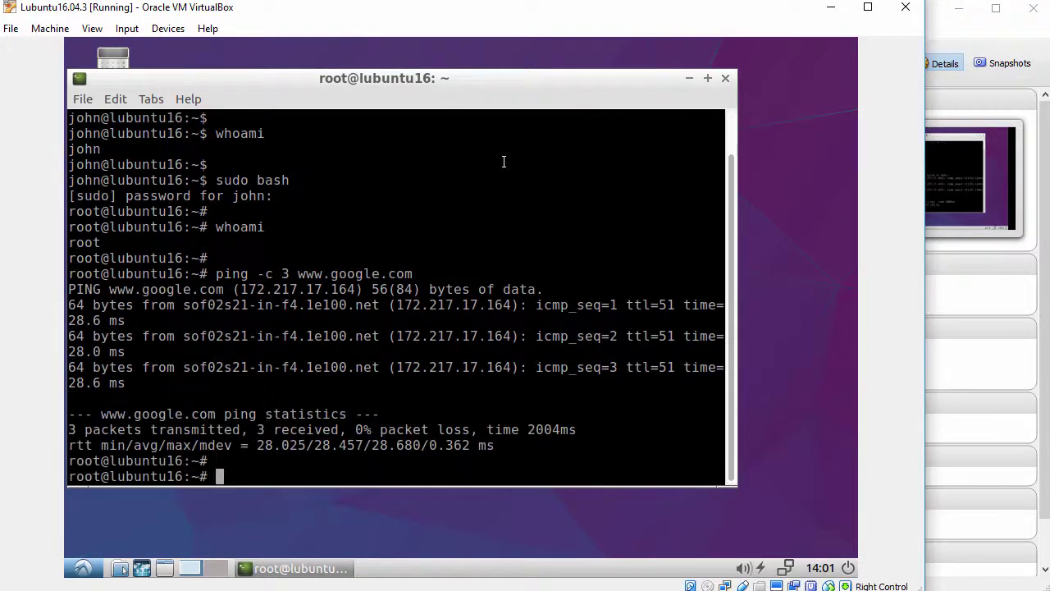
Refresh the package lists by running apt-get update in the root shell.
{"action": "type", "text": "apt-get upd"}
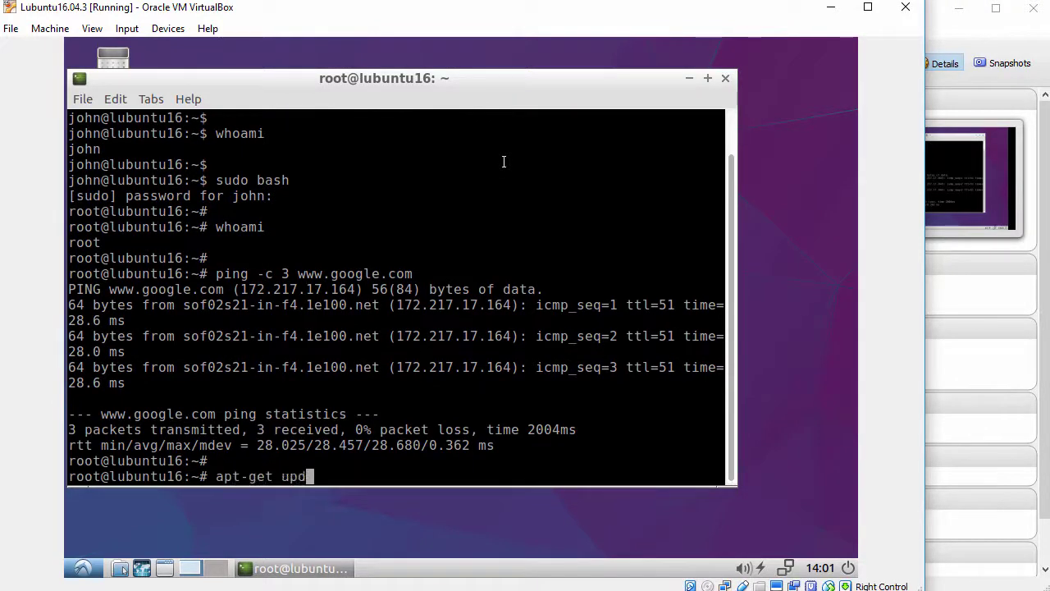
{"action": "type", "text": "ate"}
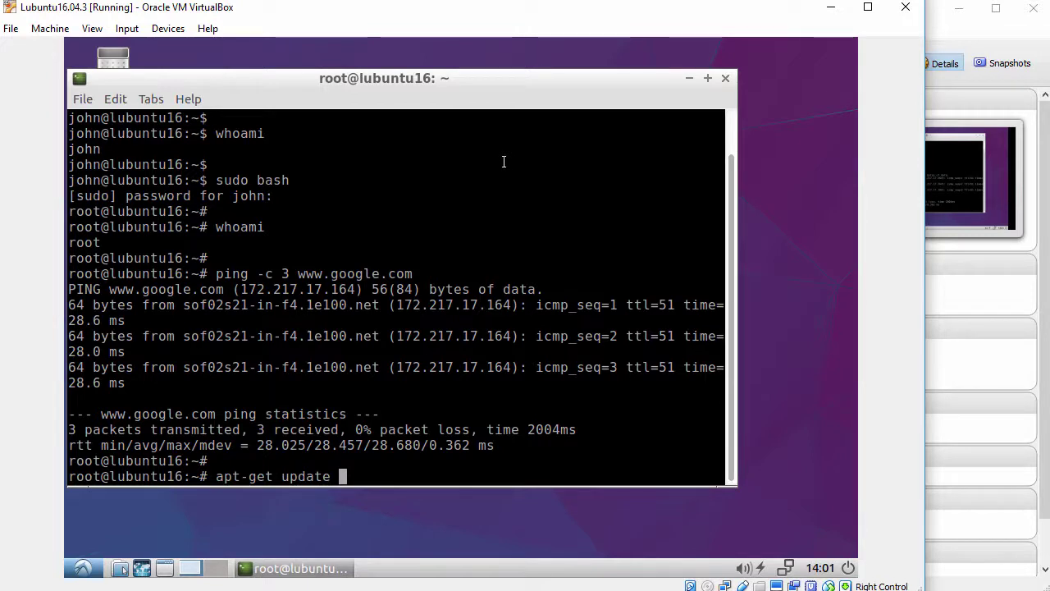
{"action": "key", "text": "Return"}
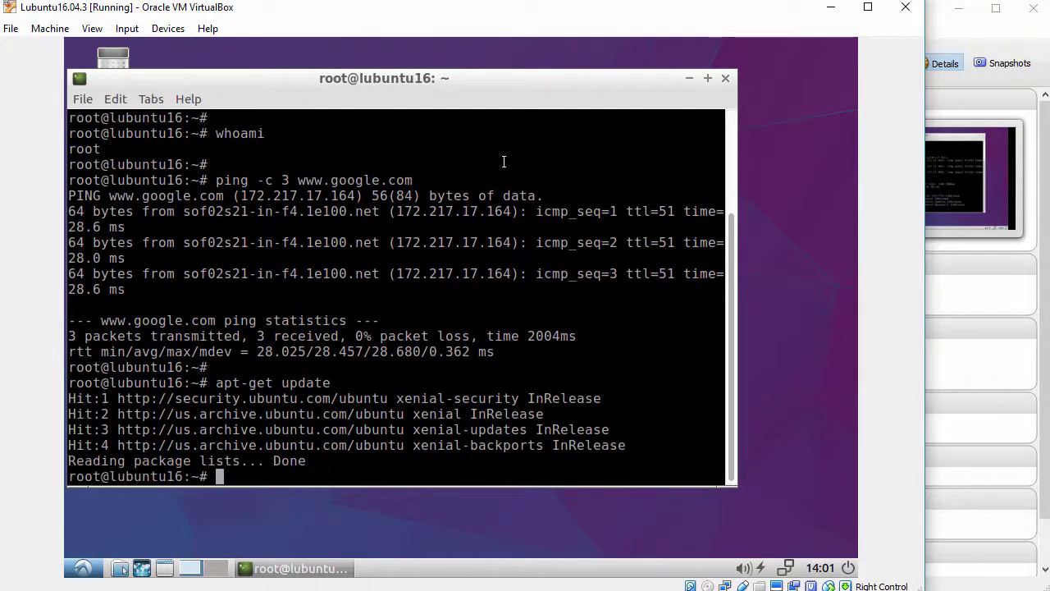
{"action": "key", "text": "Return"}
Install the guest additions with apt-get install virtualbox-guest-x11-hwe and accept the installation with y.
{"action": "type", "text": "apt-get "}
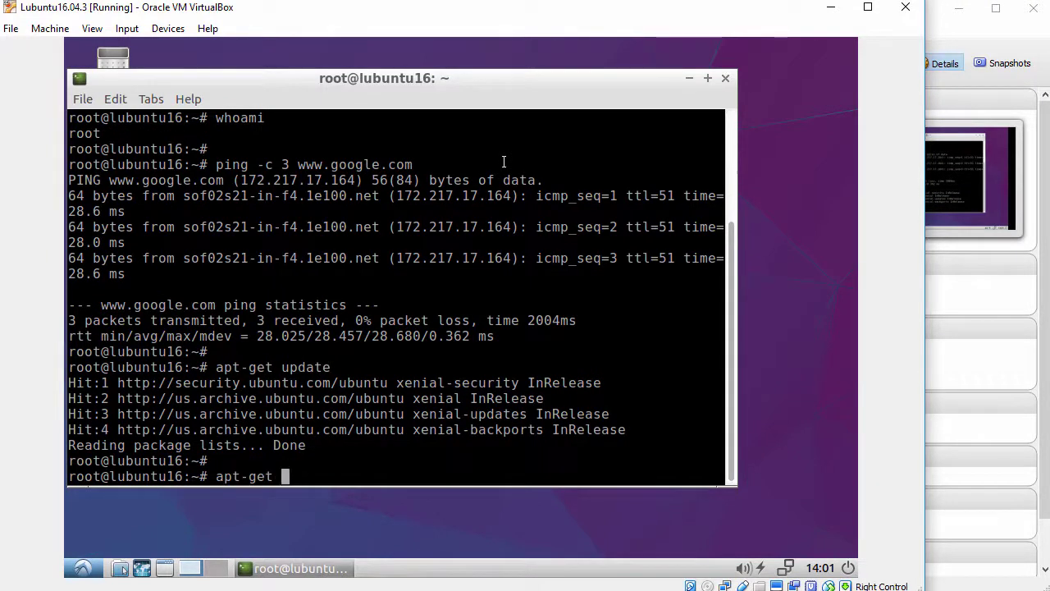
{"action": "type", "text": "install virt"}
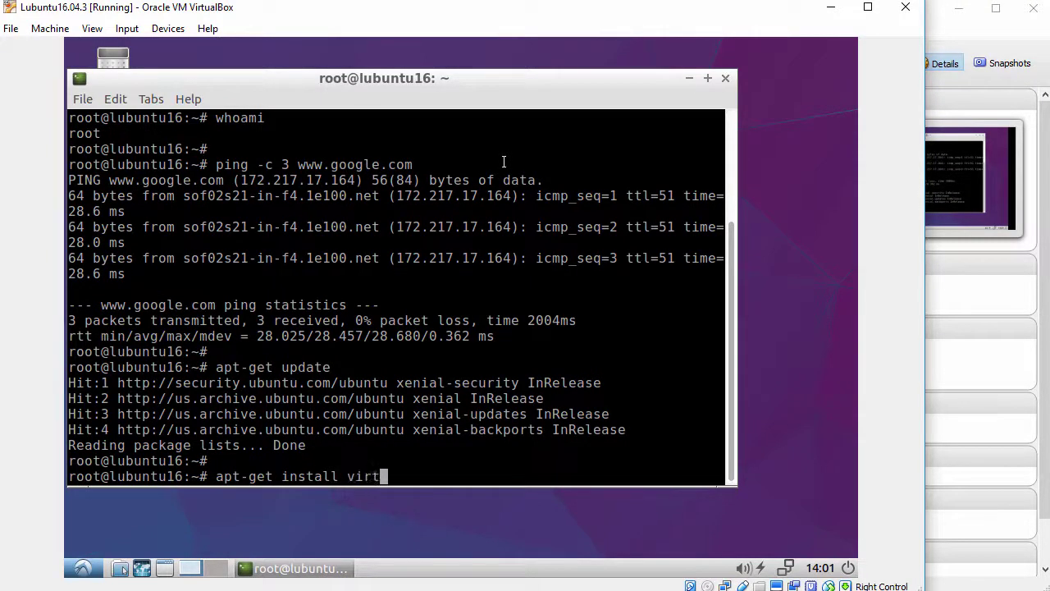
{"action": "type", "text": "ualbox-g"}
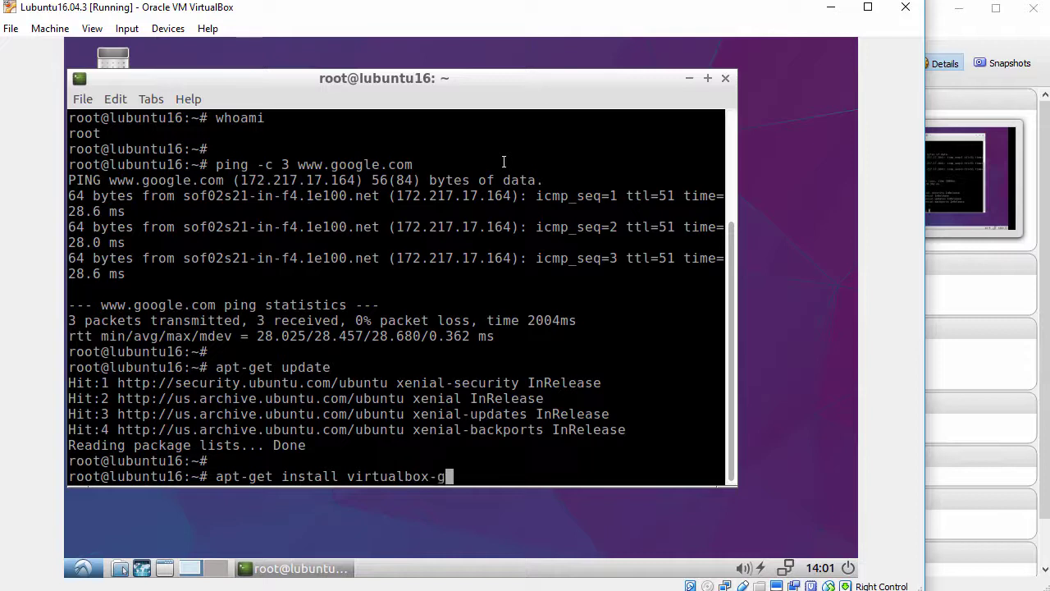
{"action": "type", "text": "uest-x11-hwe"}
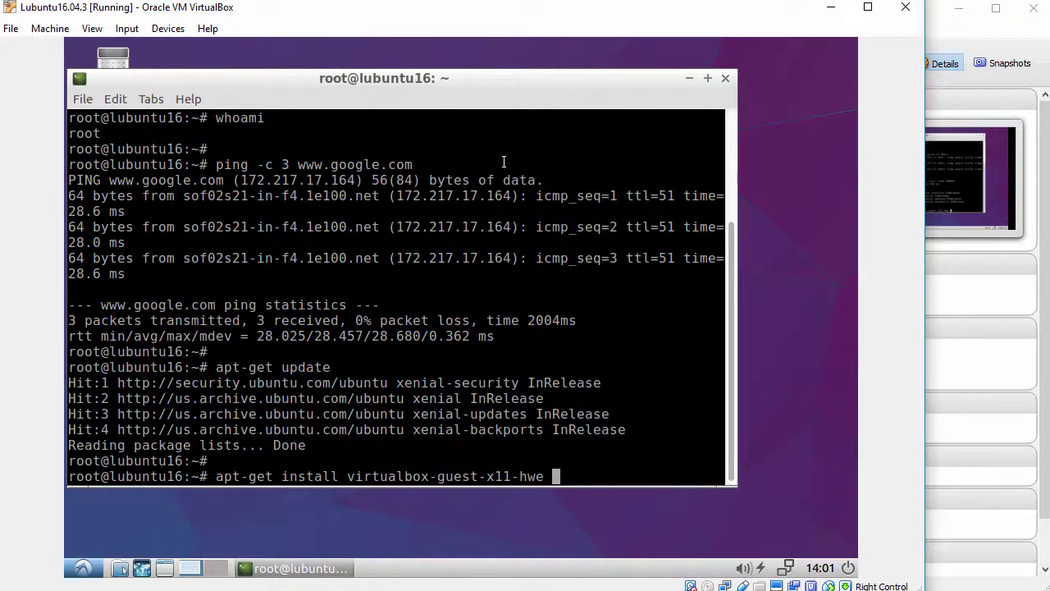
{"action": "key", "text": "Return"}
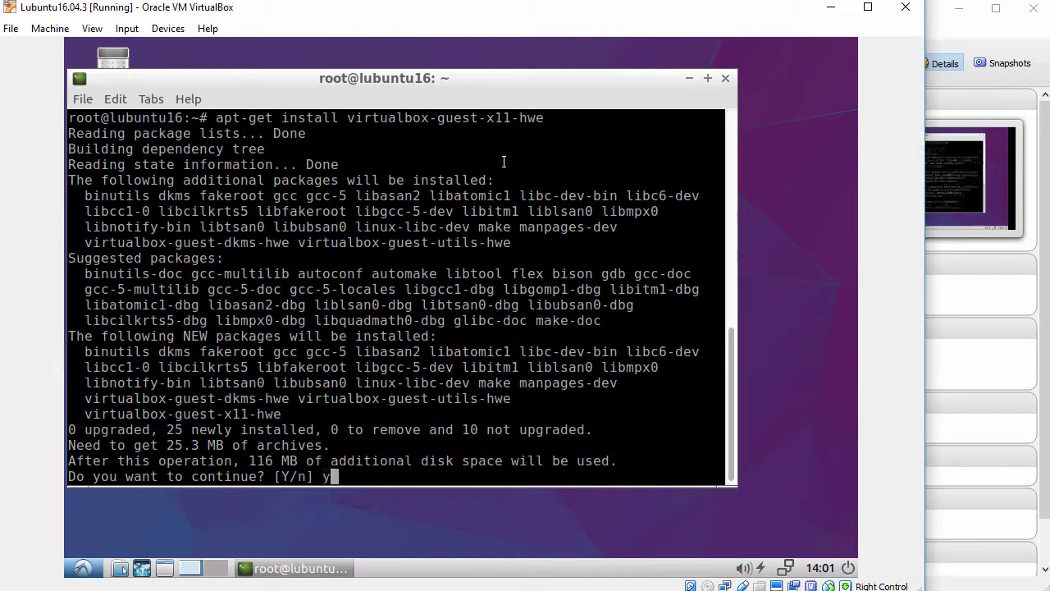
{"action": "key", "text": "Return"}
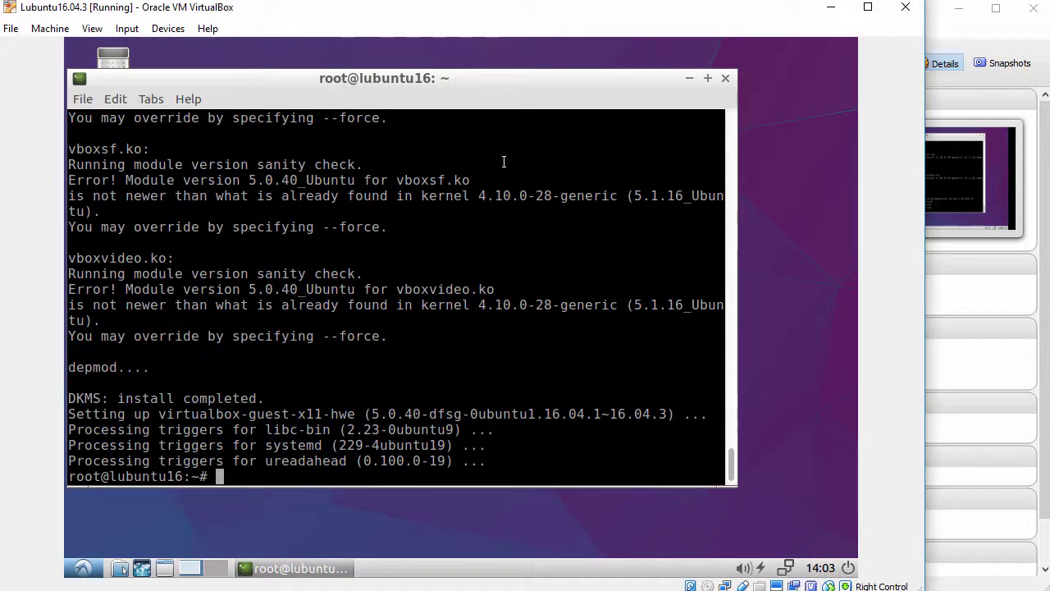
{"action": "key", "text": "Return"}
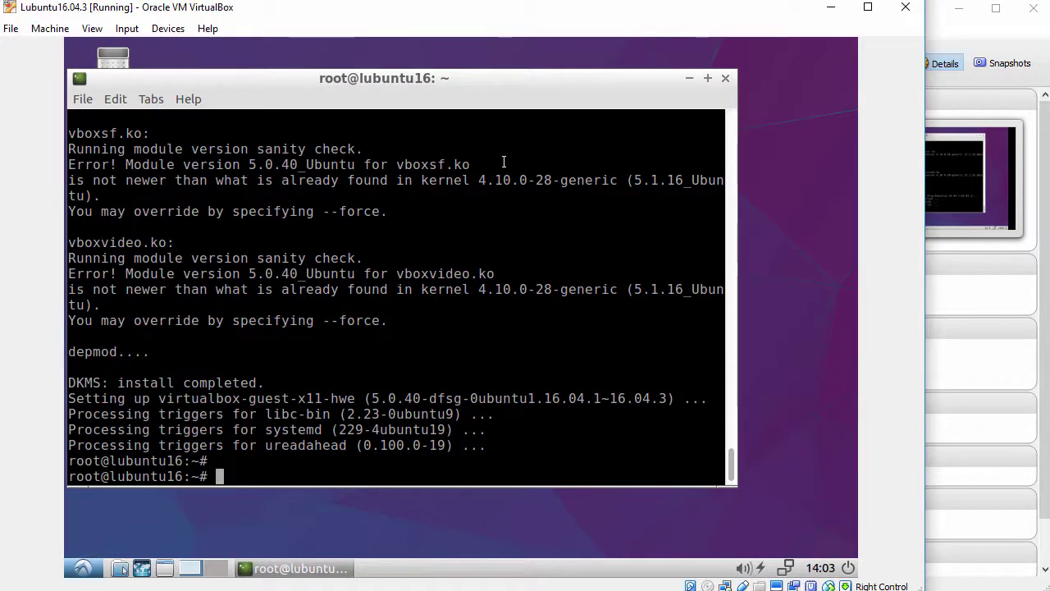
Close the terminal, reboot Lubuntu from the logout dialog and log back in with the account password.
{"action": "left_click", "coordinate": [723, 78]}
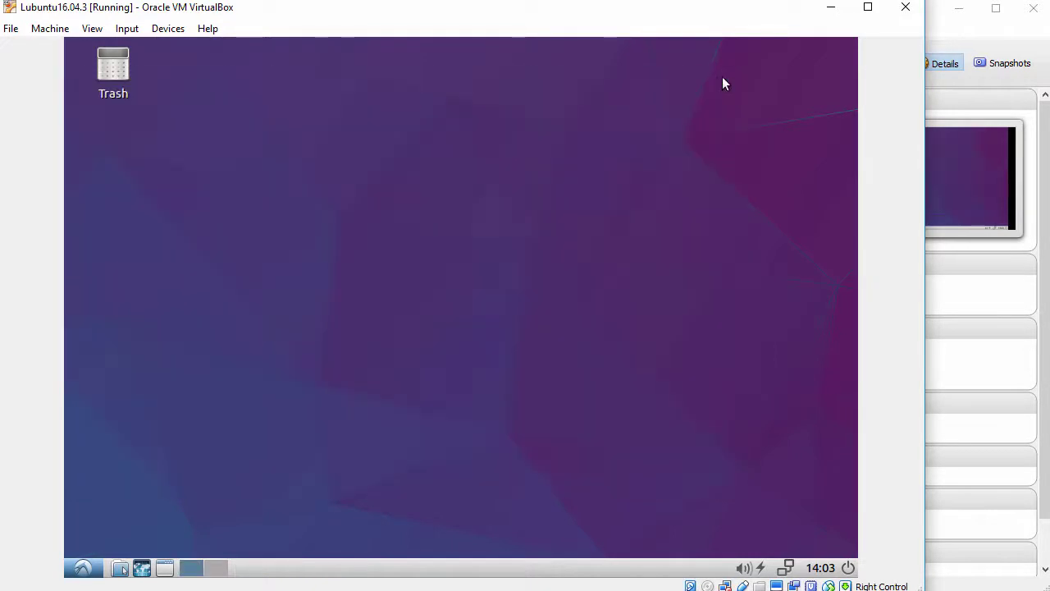
{"action": "left_click", "coordinate": [86, 566]}
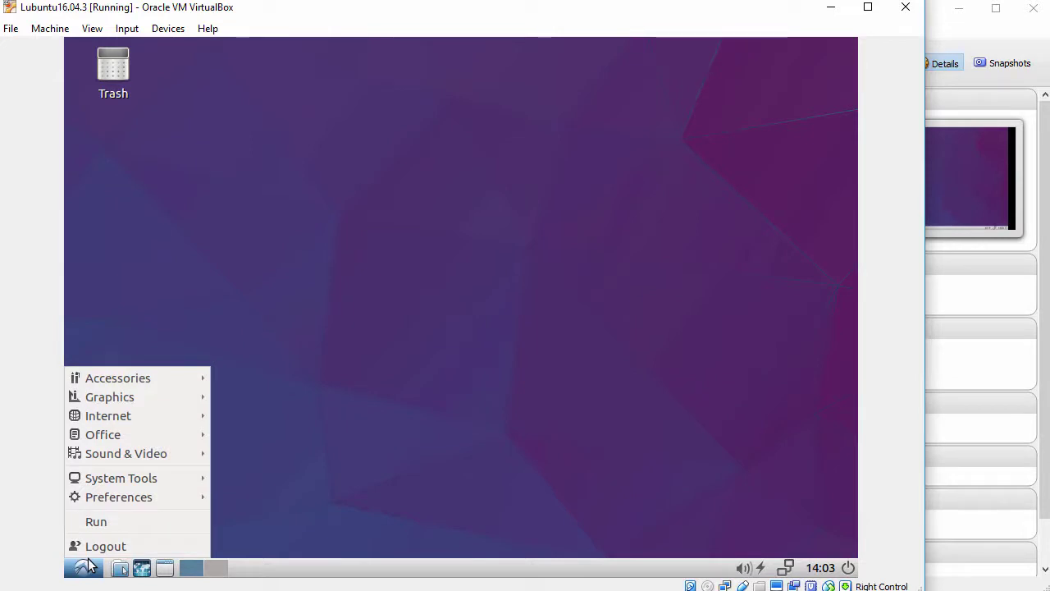
{"action": "left_click", "coordinate": [102, 546]}
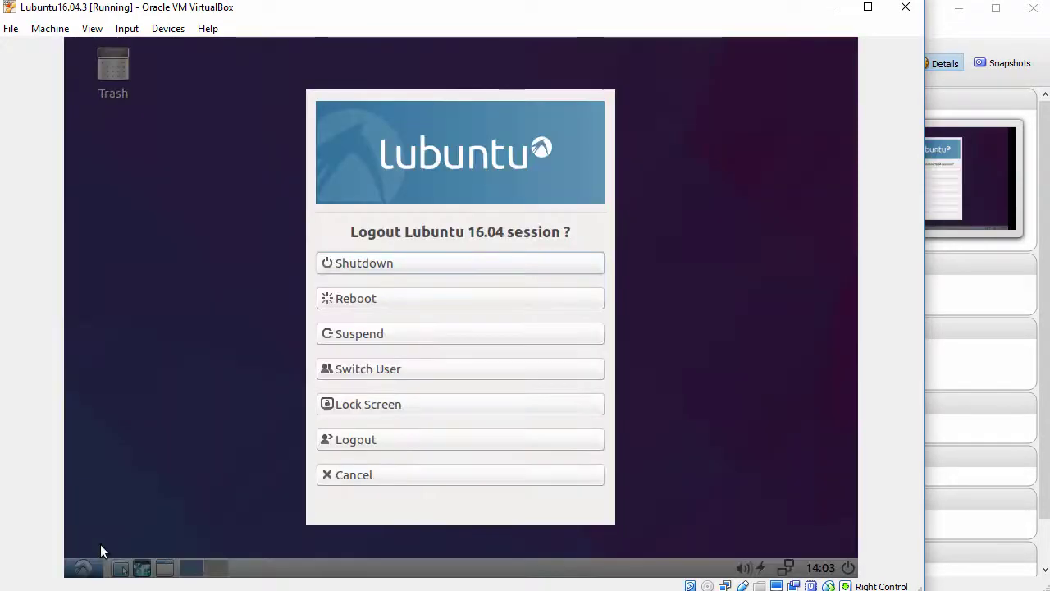
{"action": "left_click", "coordinate": [390, 298]}
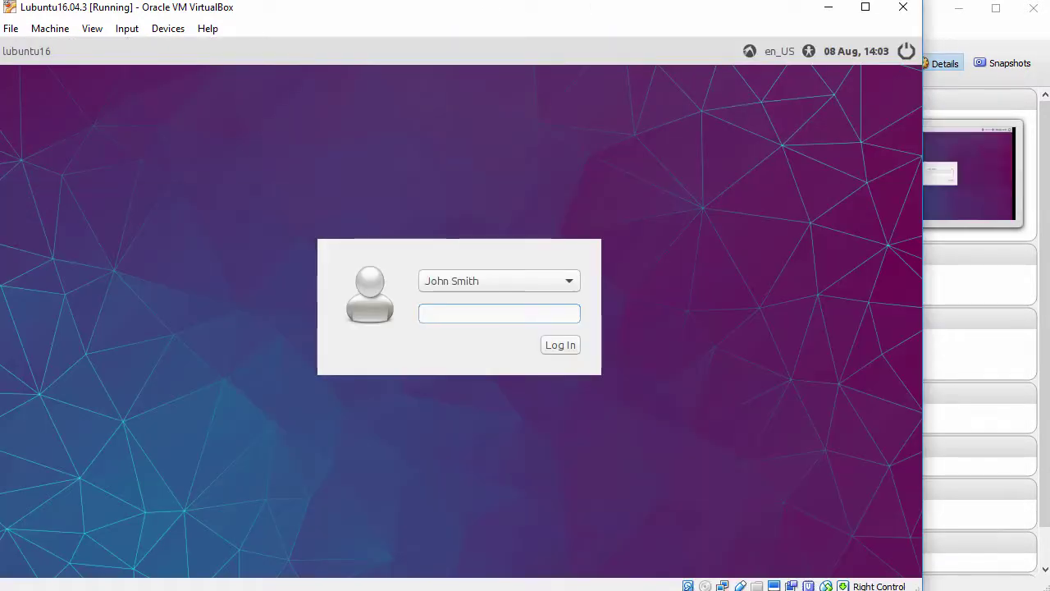
{"action": "type", "text": "•••"}
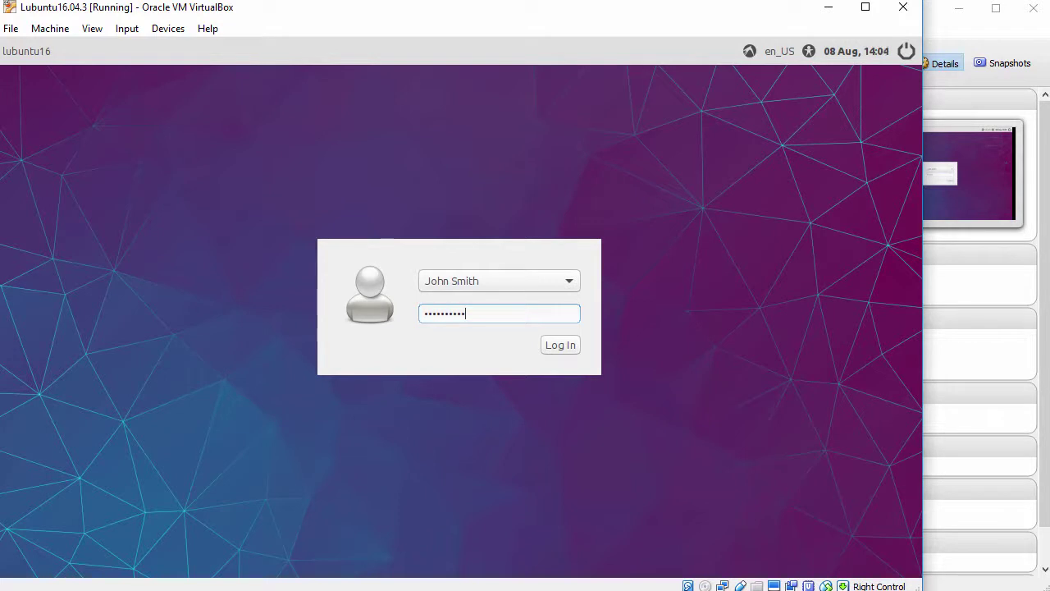
{"action": "key", "text": "Return"}
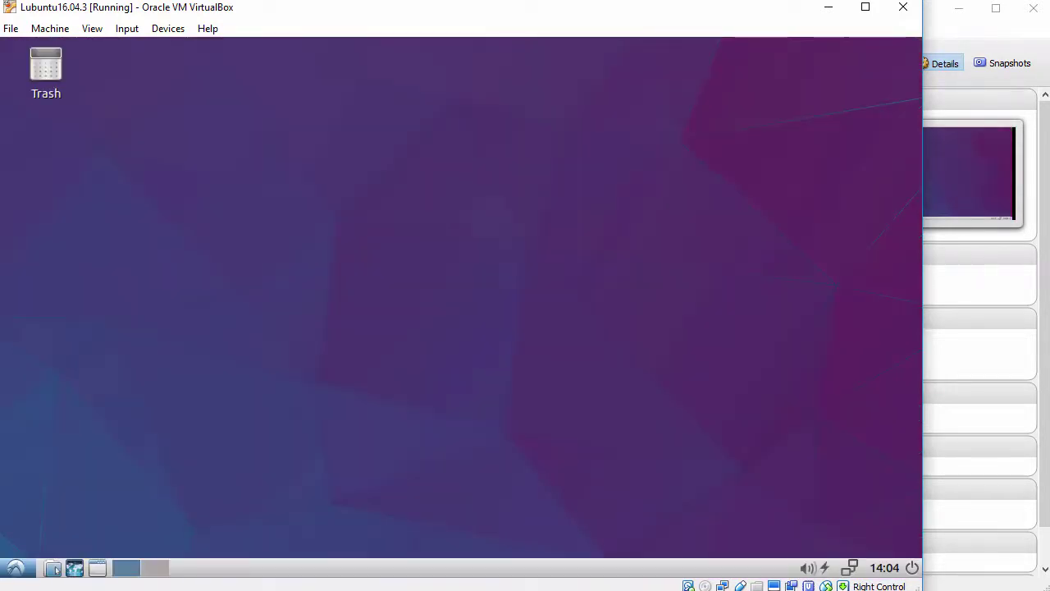
Look over the virtual machine's view options and enlarge its window to the full recorded screen area.
{"action": "left_click", "coordinate": [96, 30]}
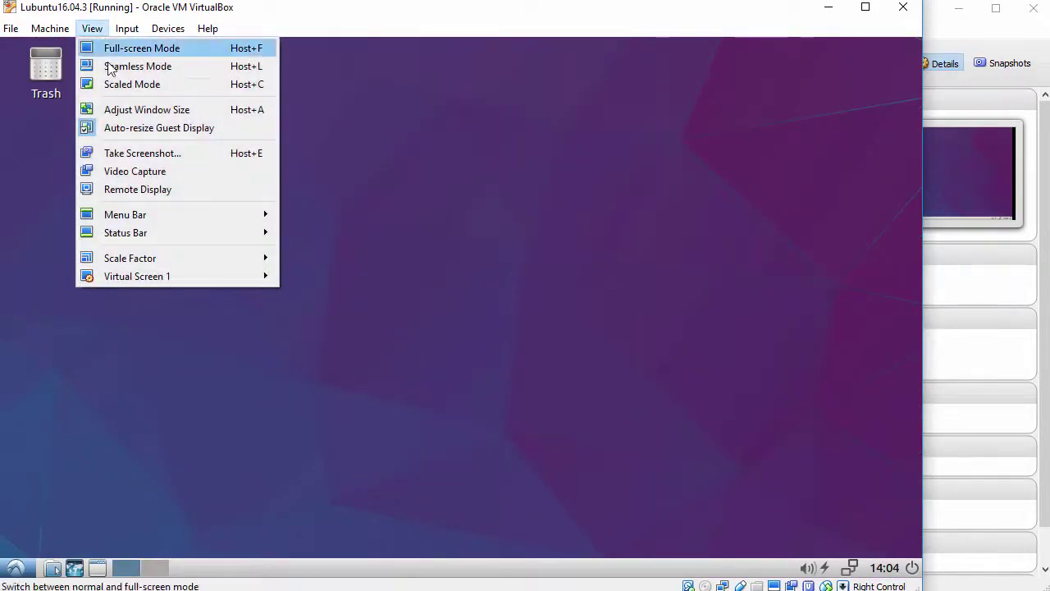
{"action": "left_click", "coordinate": [638, 399]}
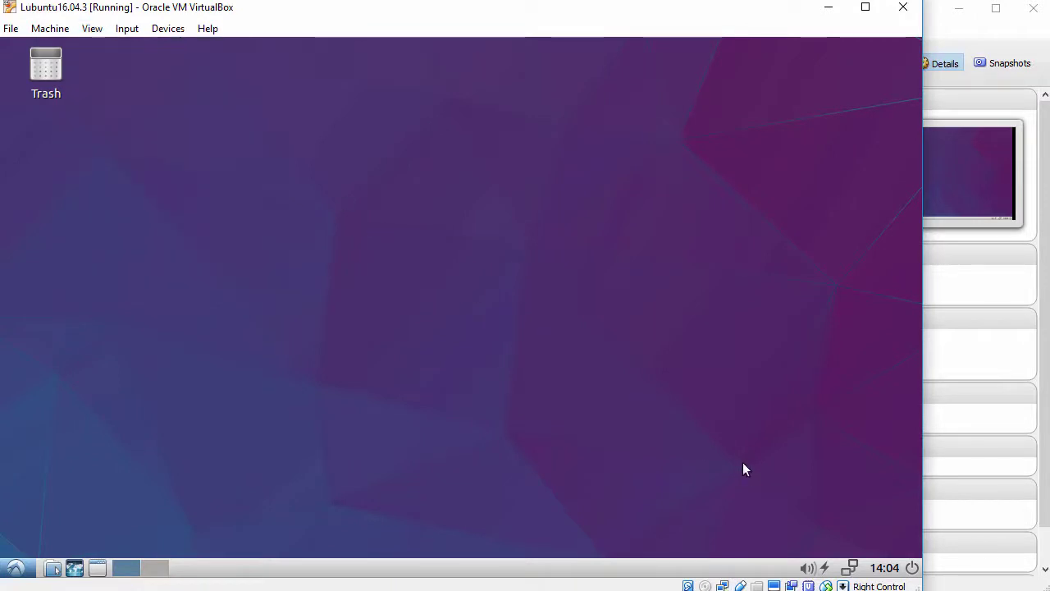
{"action": "left_click_drag", "start_coordinate": [920, 588], "coordinate": [1043, 584]}
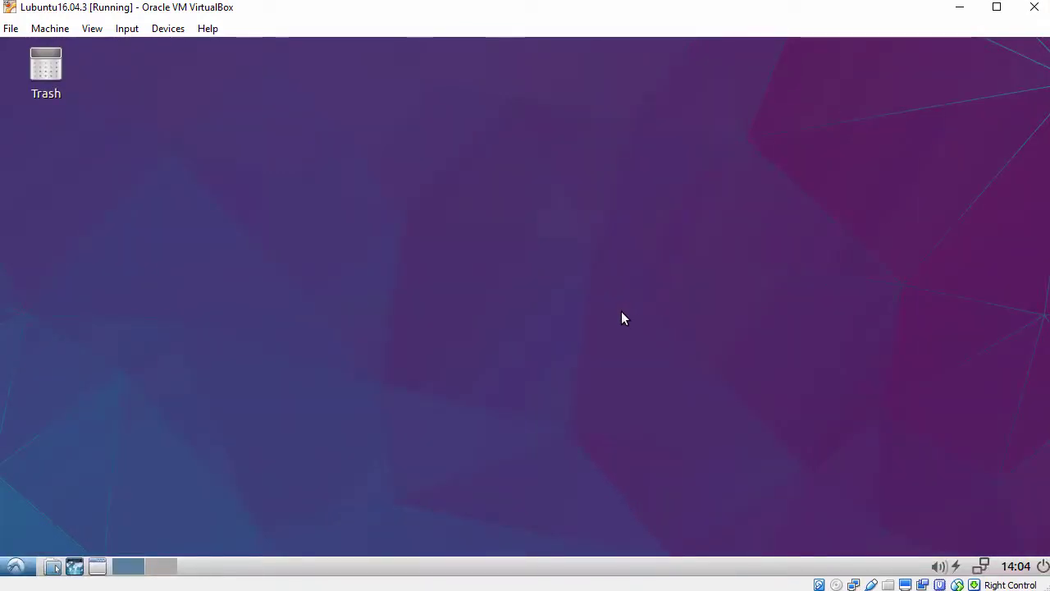
Open Leafpad and paste the host clipboard text "This text has been copied from the host clipboard" into the empty document.
{"action": "left_click", "coordinate": [16, 566]}
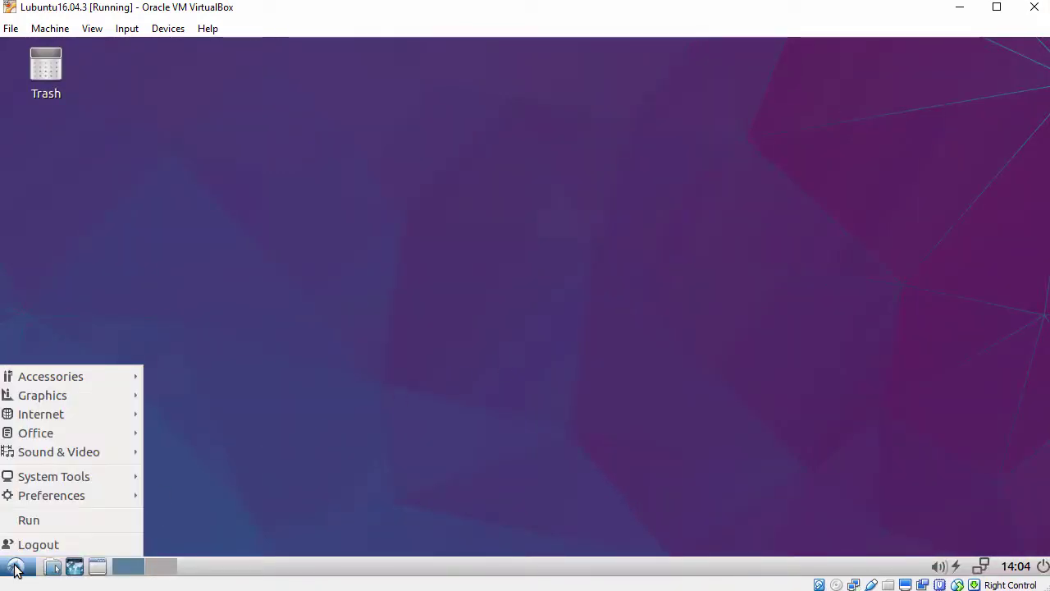
{"action": "mouse_move", "coordinate": [73, 379]}
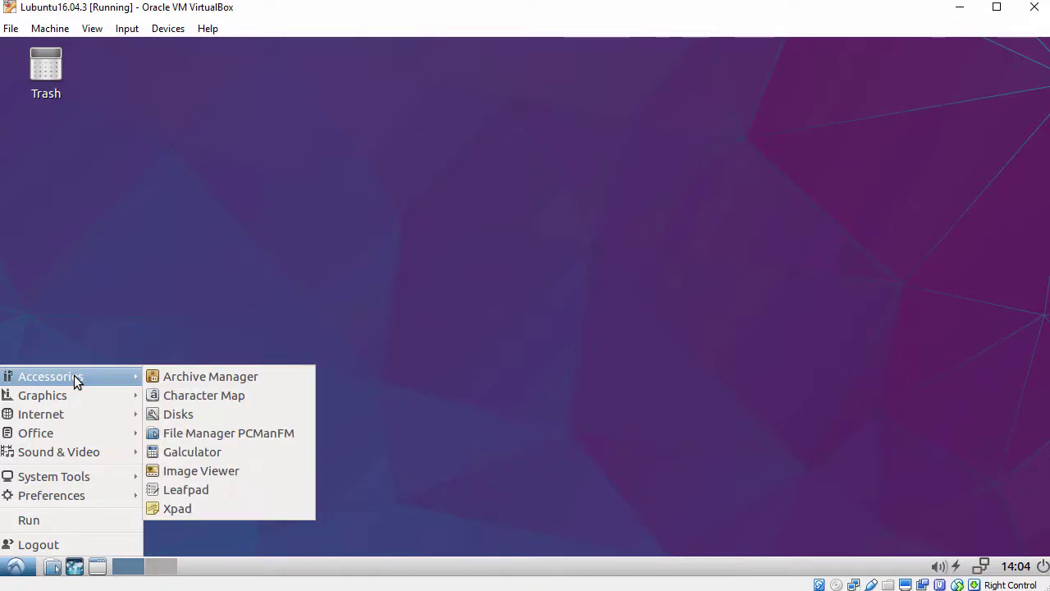
{"action": "left_click", "coordinate": [197, 491]}
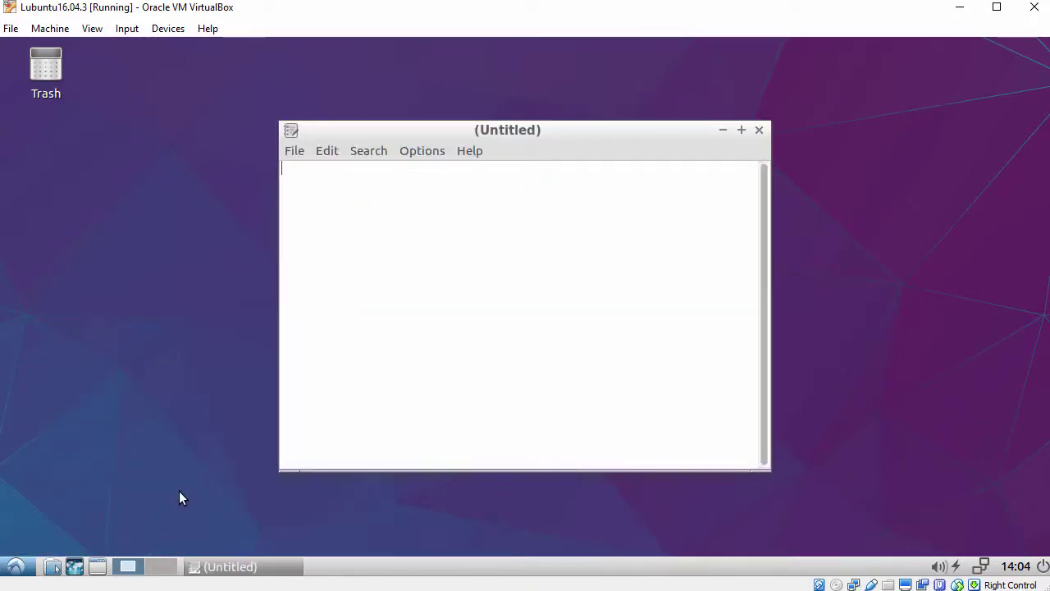
{"action": "right_click", "coordinate": [469, 214]}
{"action": "left_click", "coordinate": [492, 264]}
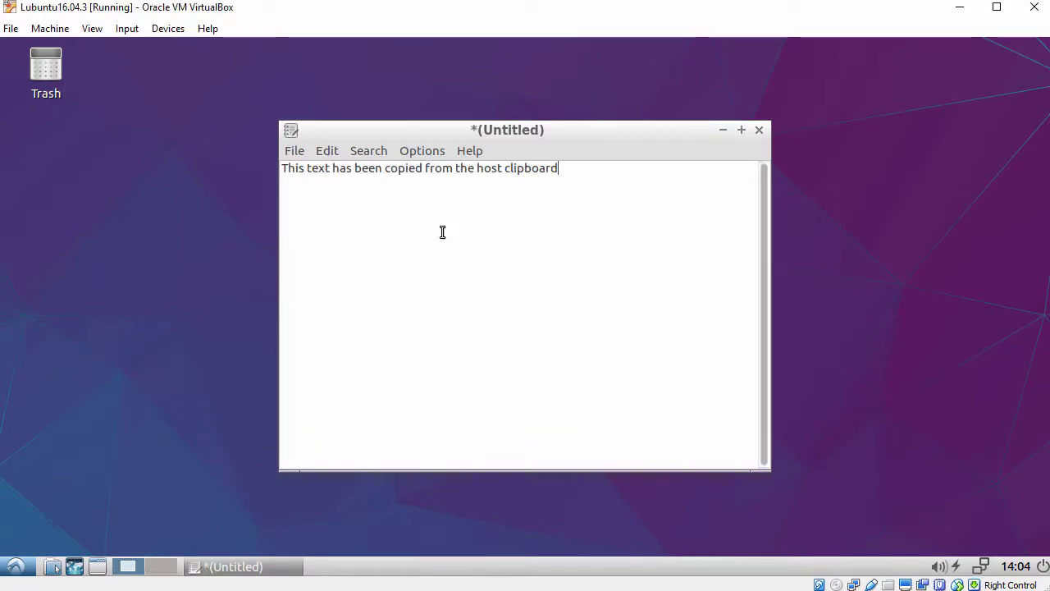
Select all of the pasted text, then close Leafpad without saving the document.
{"action": "key", "text": "ctrl+a"}
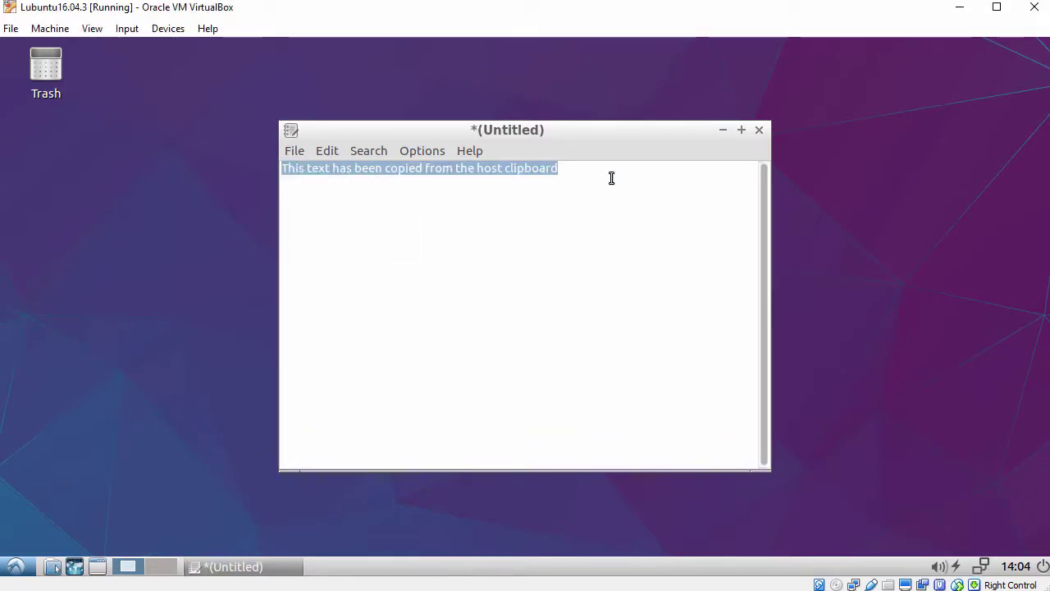
{"action": "left_click", "coordinate": [758, 131]}
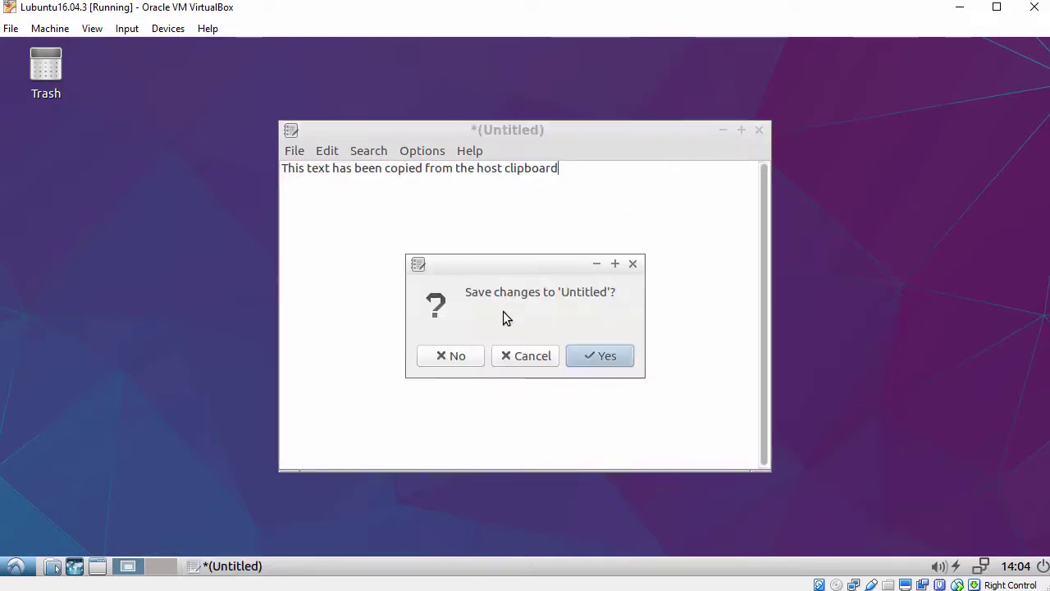
{"action": "left_click", "coordinate": [458, 357]}
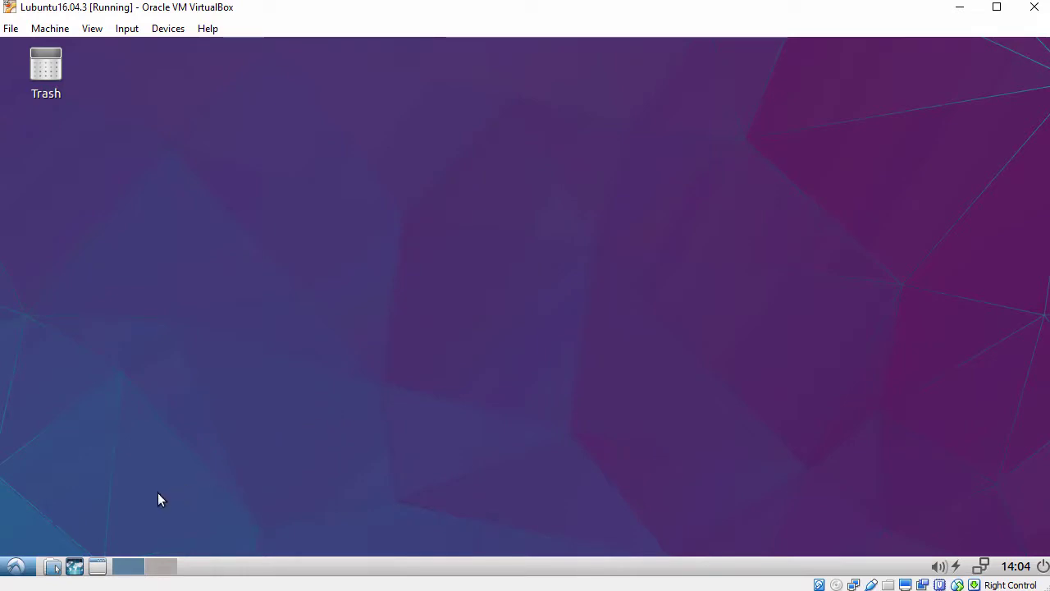
Open LXTerminal and set its terminal font to Monospace size 14 in the preferences.
{"action": "left_click", "coordinate": [19, 564]}
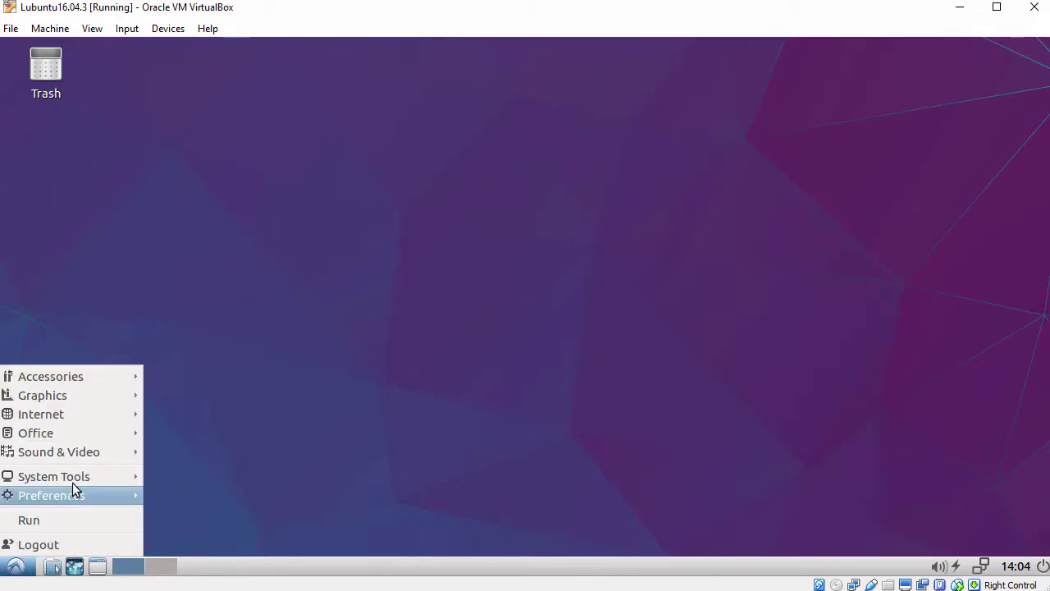
{"action": "mouse_move", "coordinate": [73, 481]}
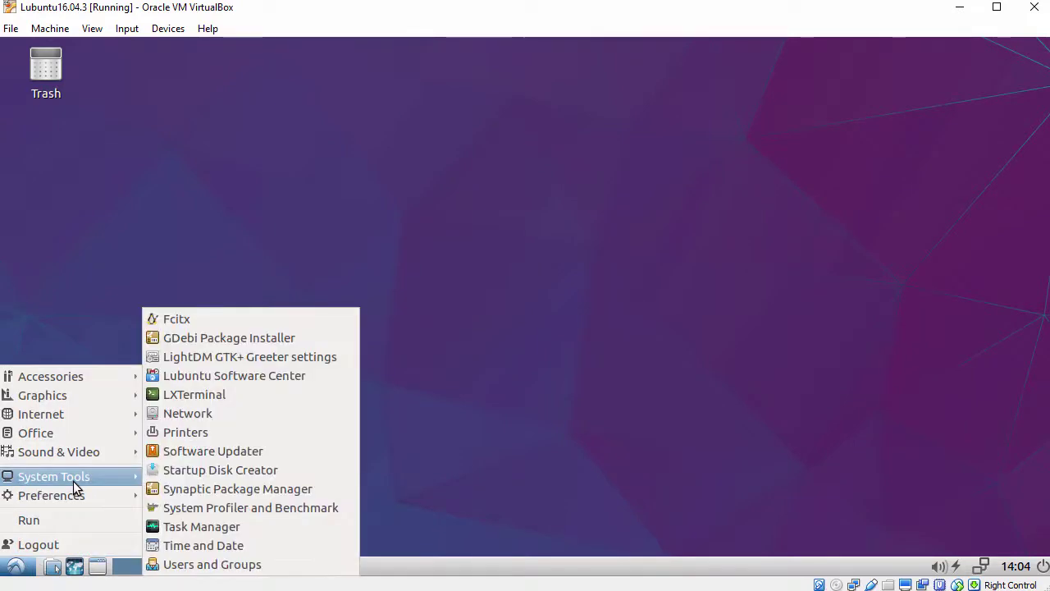
{"action": "left_click", "coordinate": [221, 396]}
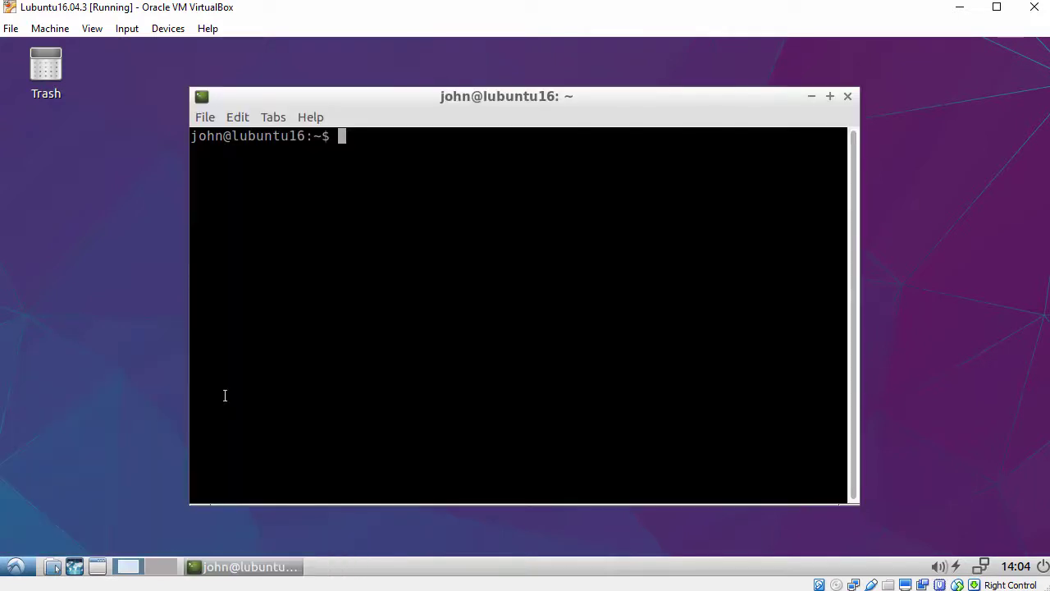
{"action": "left_click", "coordinate": [244, 119]}
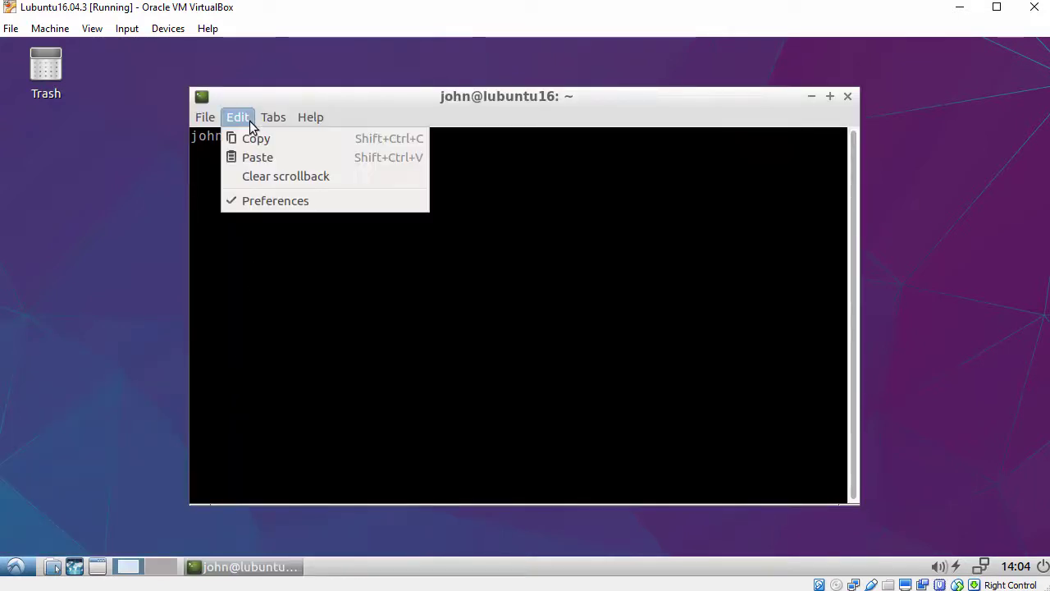
{"action": "left_click", "coordinate": [266, 199]}
{"action": "left_click", "coordinate": [676, 204]}
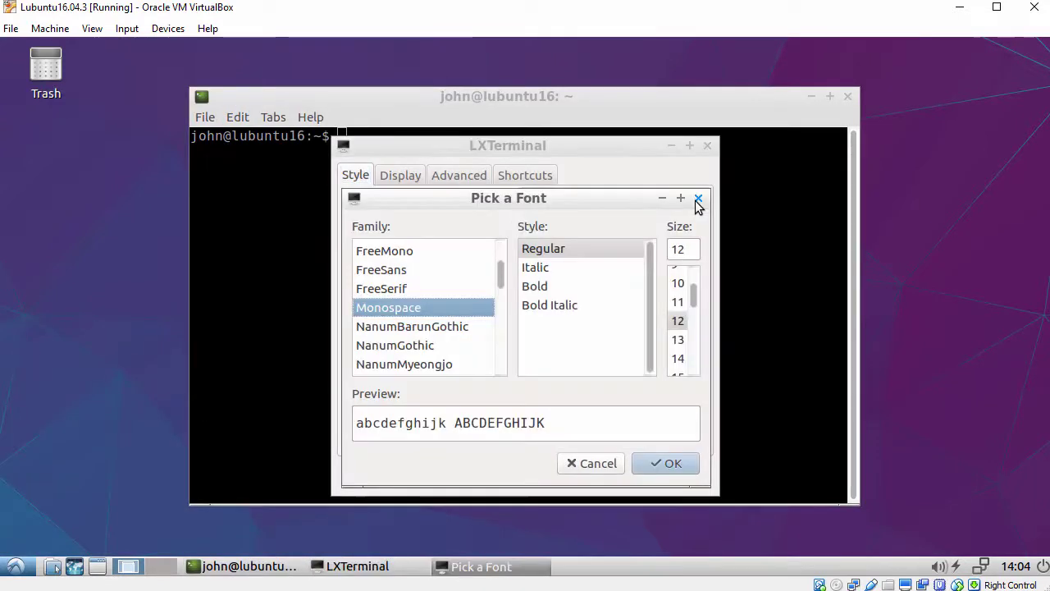
{"action": "left_click", "coordinate": [678, 359]}
{"action": "left_click", "coordinate": [669, 464]}
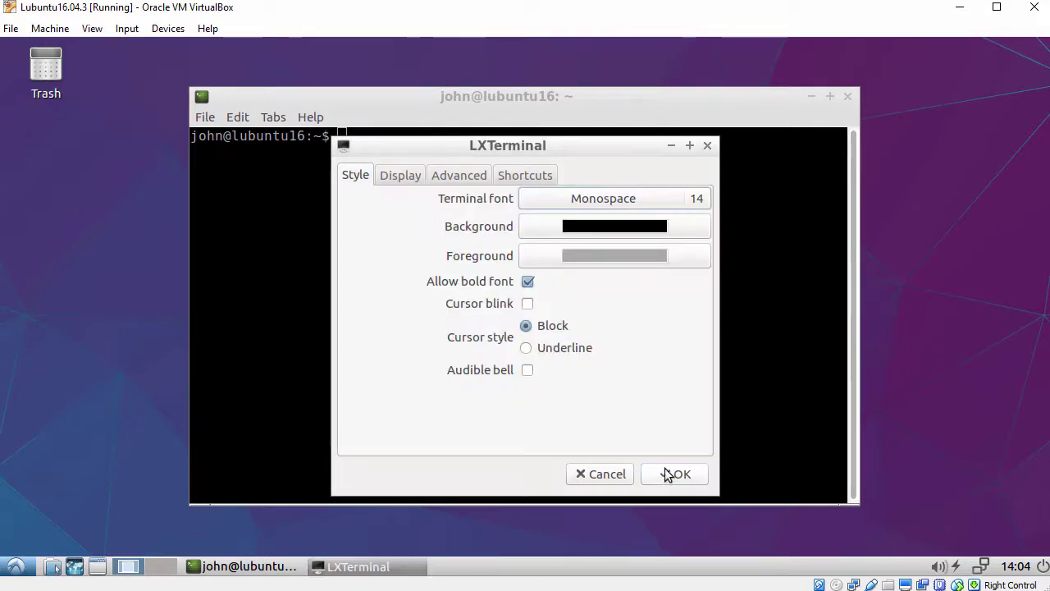
{"action": "left_click", "coordinate": [667, 480]}
Move the terminal window towards the desktop's upper-left corner and enlarge it to fill most of the desktop.
{"action": "left_click_drag", "start_coordinate": [658, 96], "coordinate": [526, 69]}
{"action": "left_click_drag", "start_coordinate": [788, 228], "coordinate": [1009, 275]}
{"action": "key", "text": "Return"}
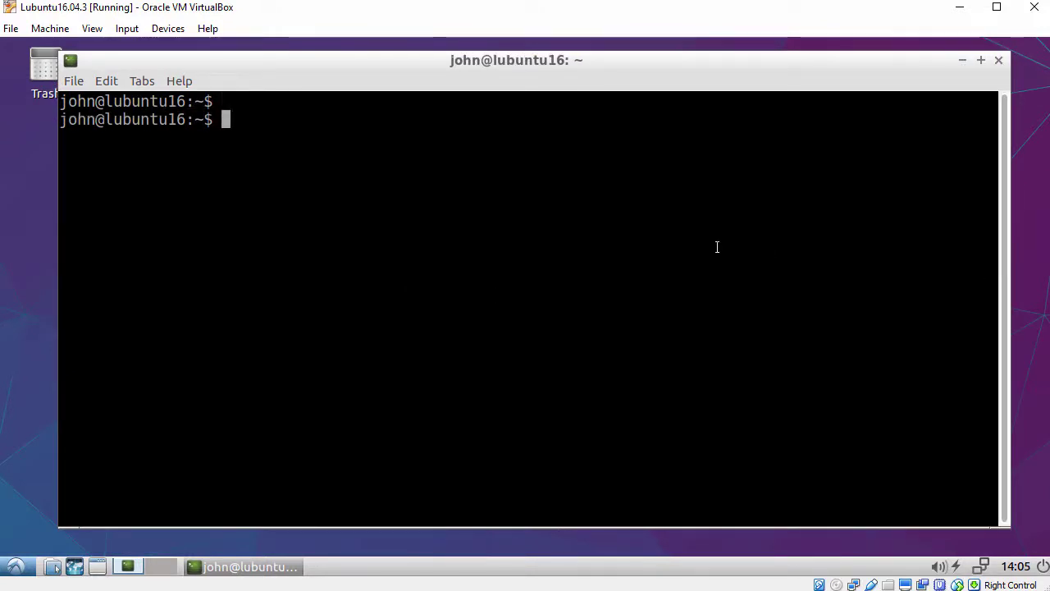
Display the host and distribution release information by running hostnamectl and cat /etc/lsb-release.
{"action": "type", "text": "hostnamectl"}
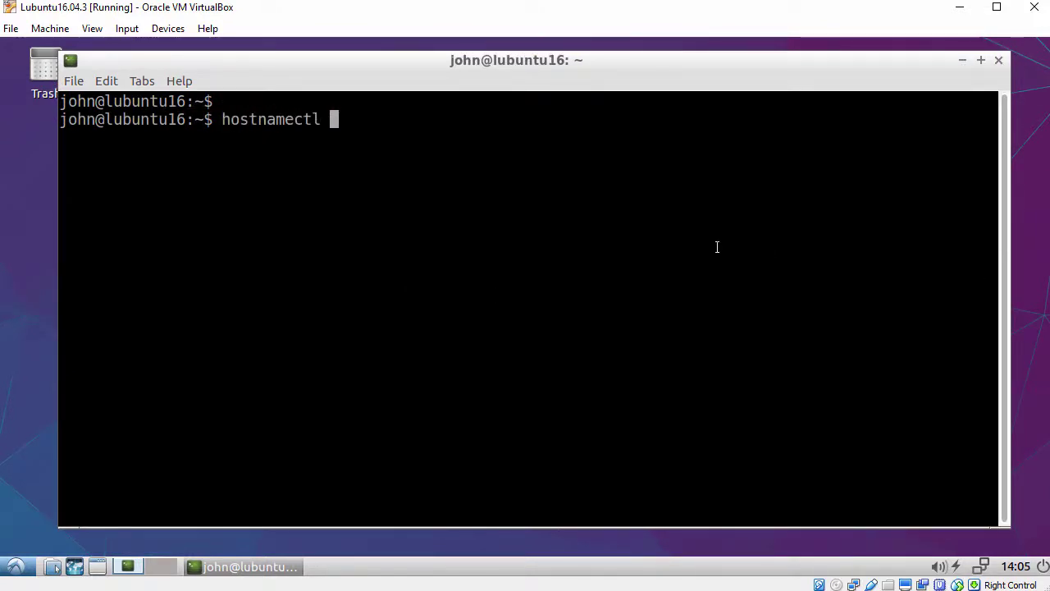
{"action": "key", "text": "Return"}
{"action": "key", "text": "Return"}
{"action": "type", "text": "cat"}
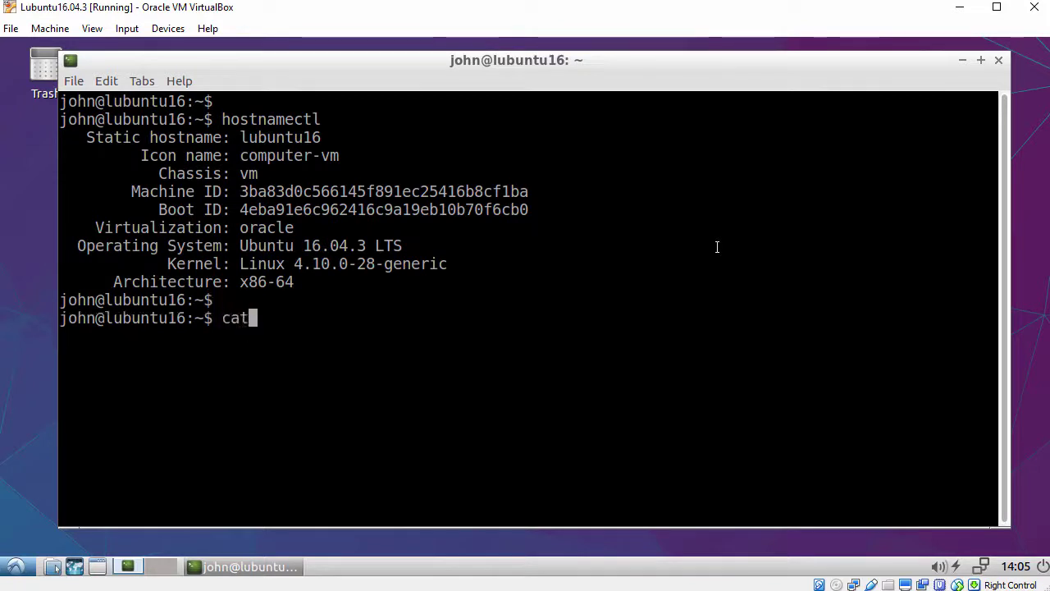
{"action": "type", "text": " /etc/ls"}
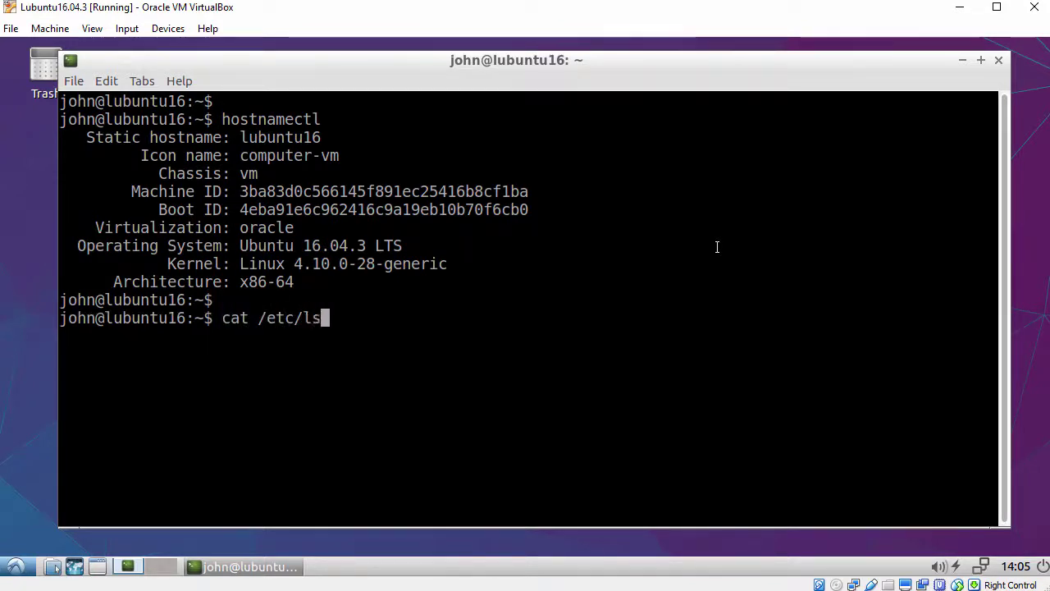
{"action": "key", "text": "Tab"}
{"action": "key", "text": "Return"}
{"action": "key", "text": "Return"}
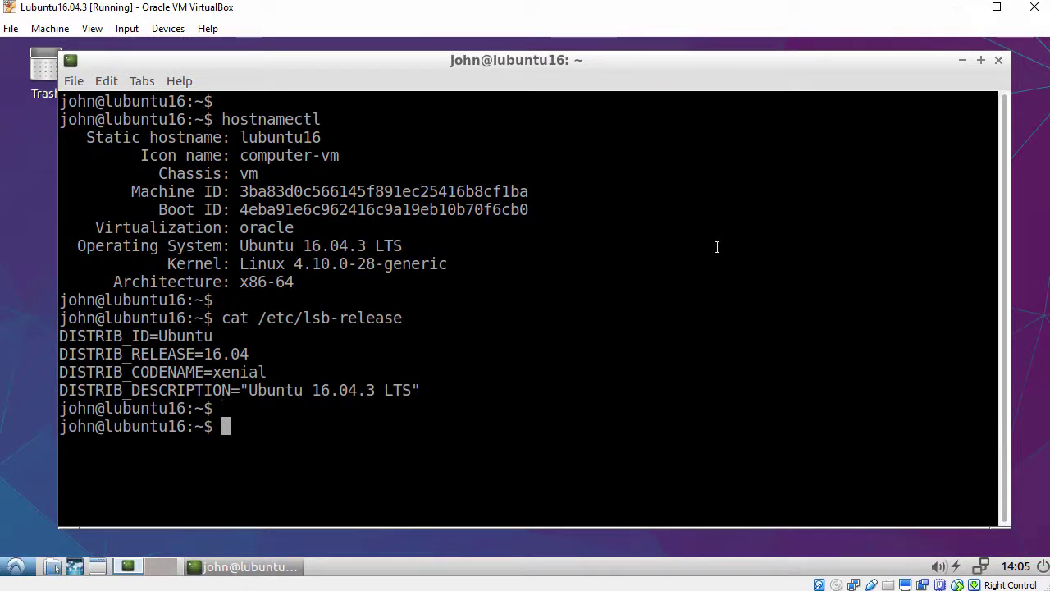
Check the guest additions service with systemctl status virtualbox-guest-utils-hwe.service, and quit the status output.
{"action": "type", "text": "systemctl "}
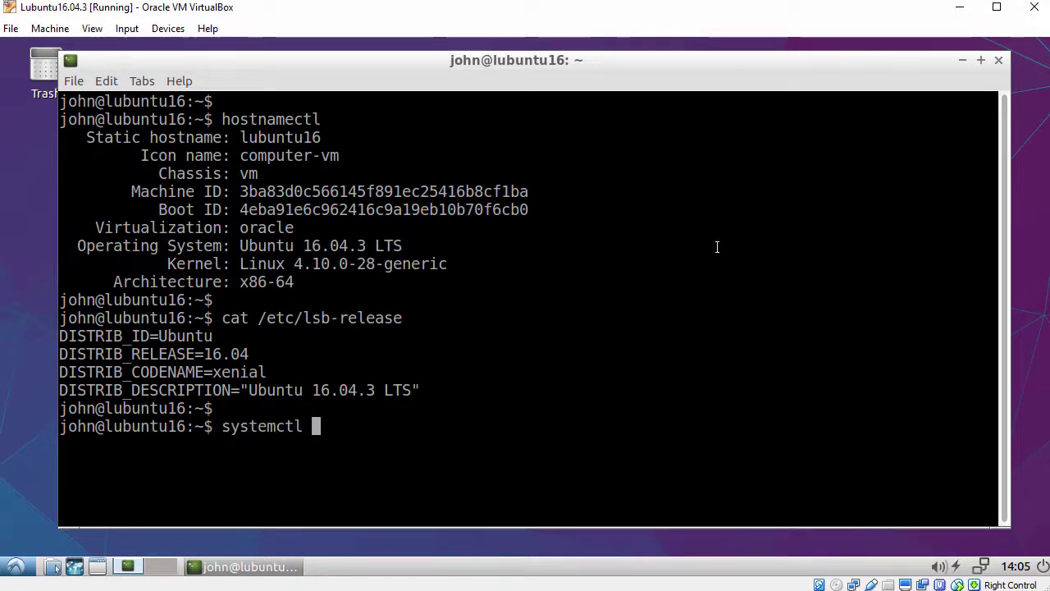
{"action": "type", "text": "status virt"}
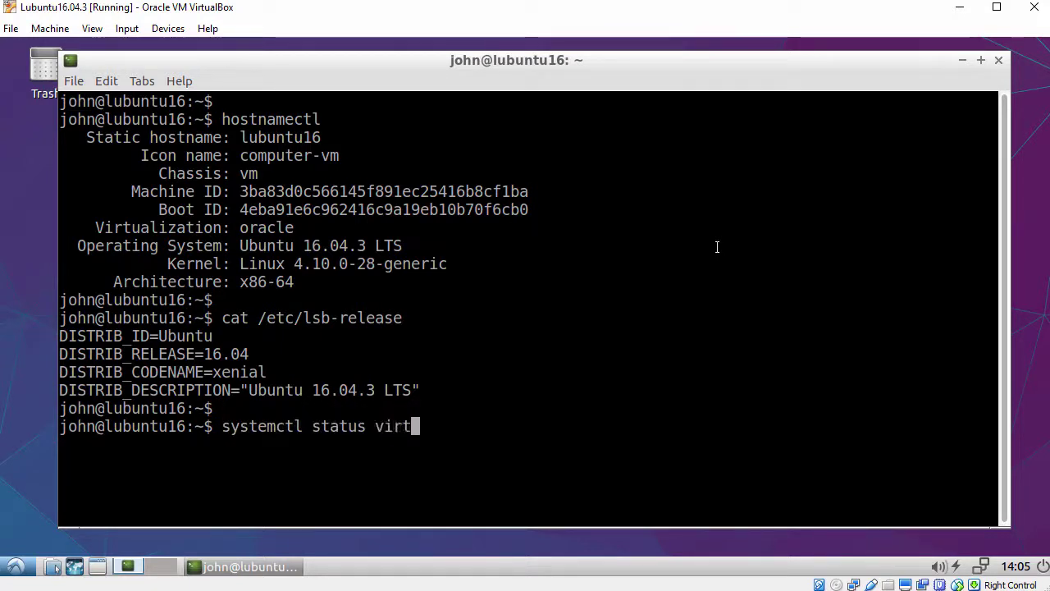
{"action": "key", "text": "Tab"}
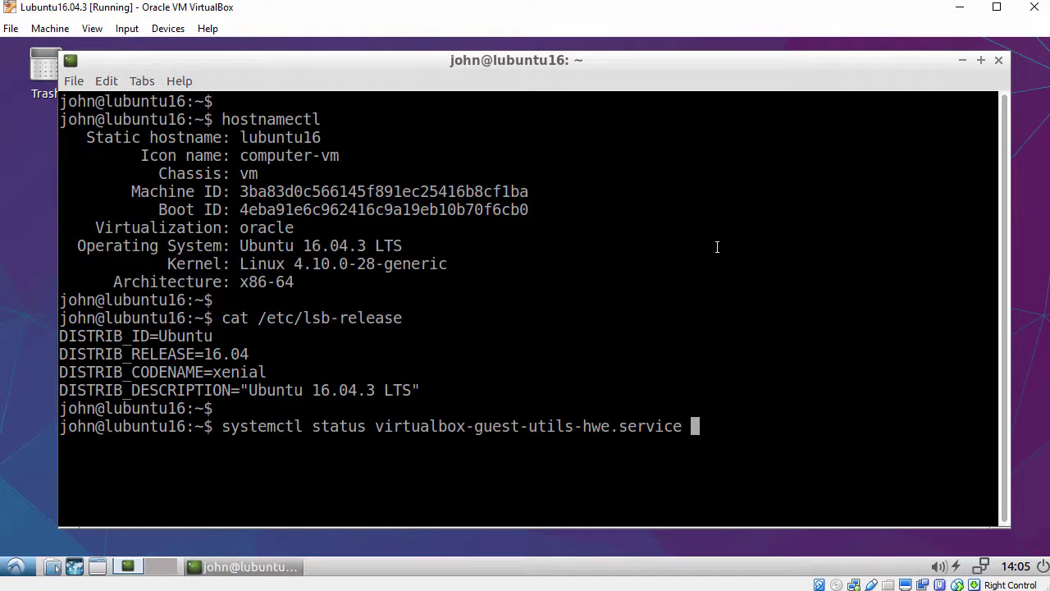
{"action": "key", "text": "Return"}
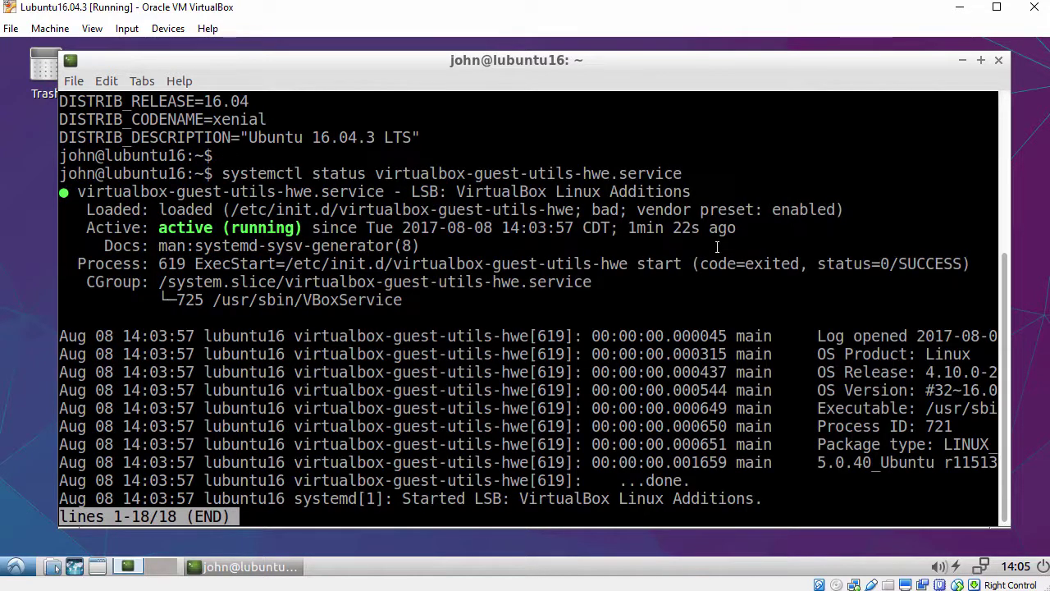
{"action": "key", "text": "q"}
{"action": "key", "text": "Return"}
List the running VirtualBox processes with ps -ef | grep -i vbox, and close the terminal with exit.
{"action": "type", "text": "ps "}
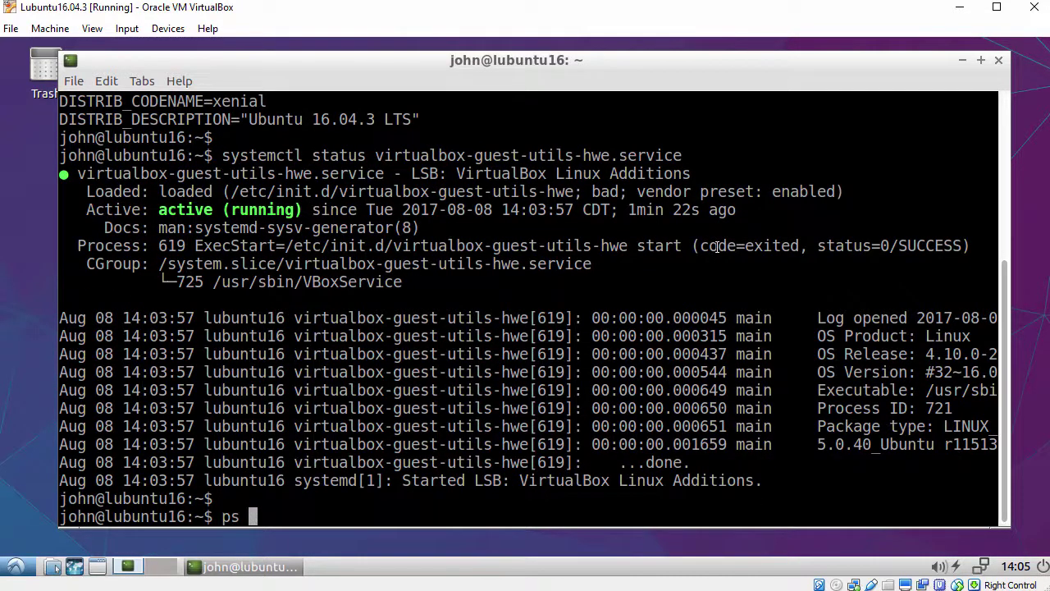
{"action": "type", "text": "-ef | grep -i vbox"}
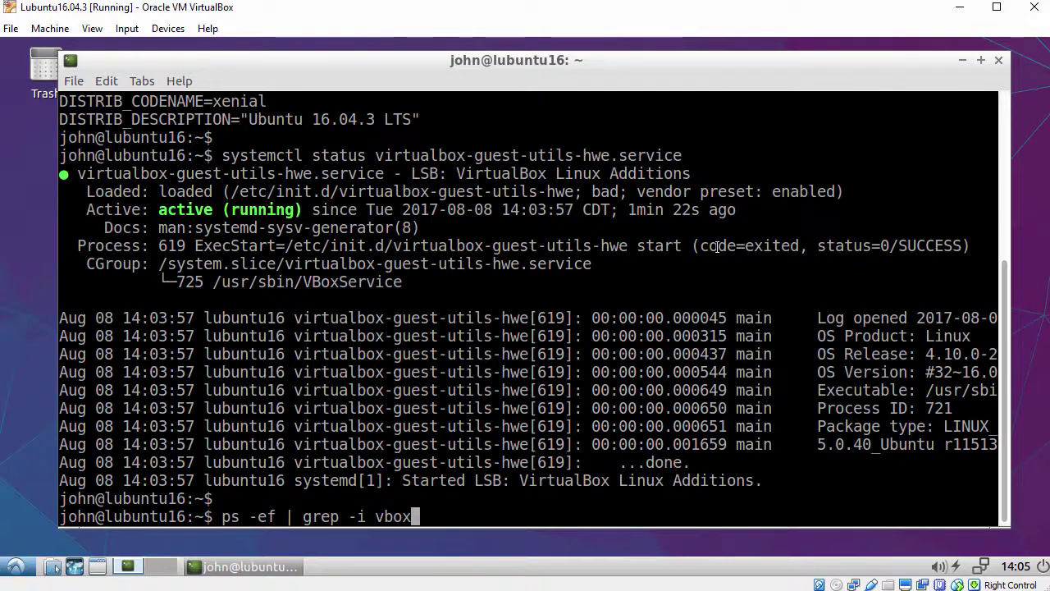
{"action": "key", "text": "Return"}
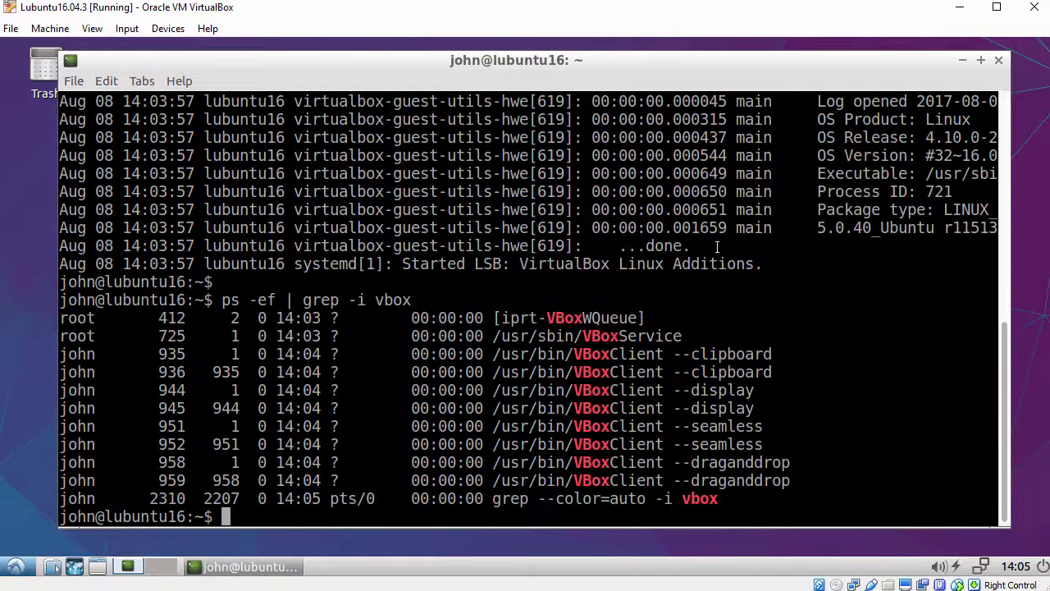
{"action": "key", "text": "Return"}
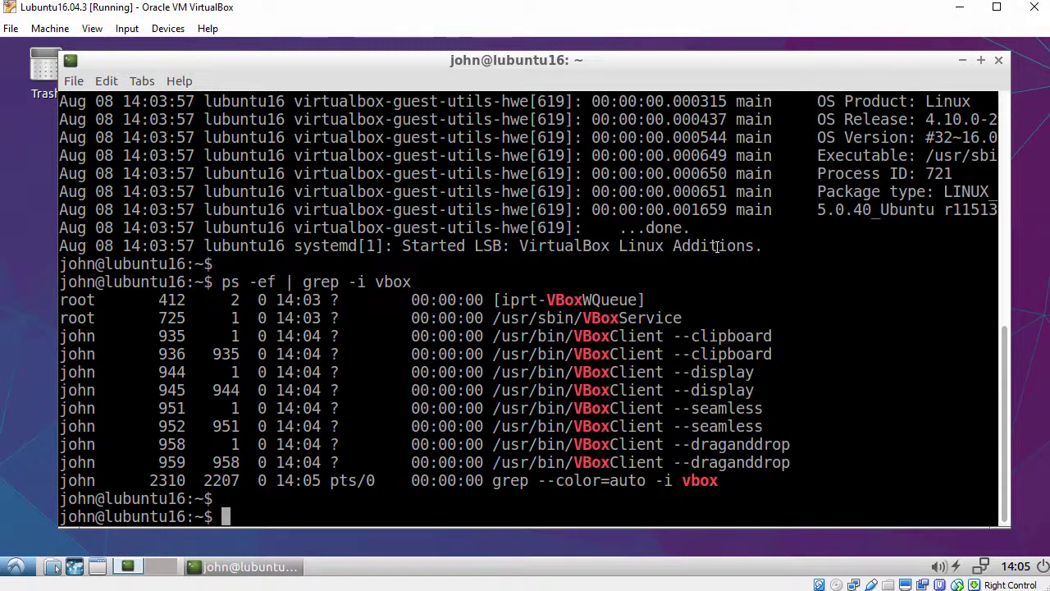
{"action": "type", "text": "exit"}
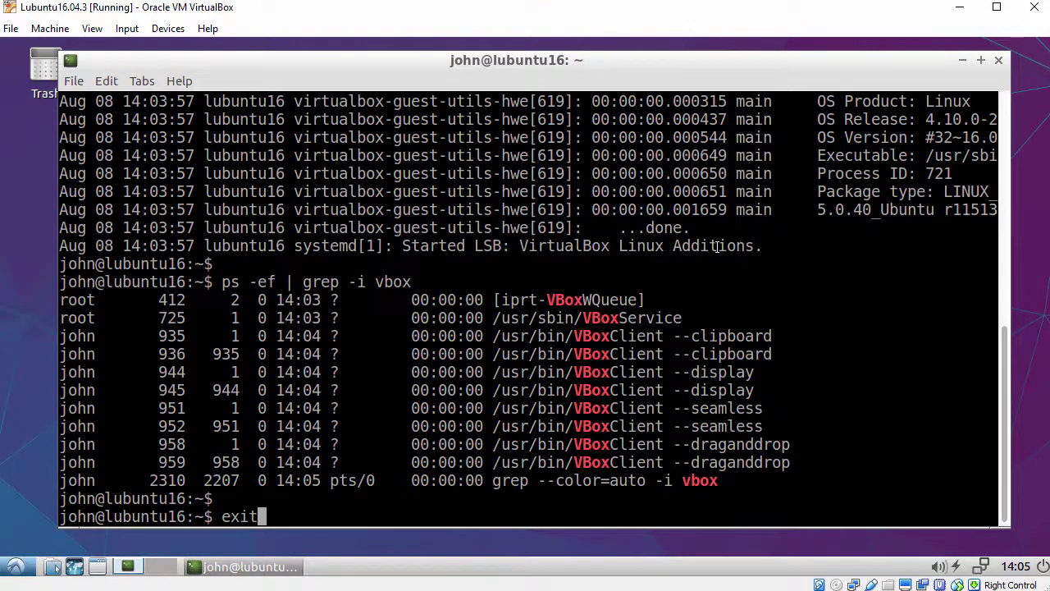
{"action": "key", "text": "Return"}
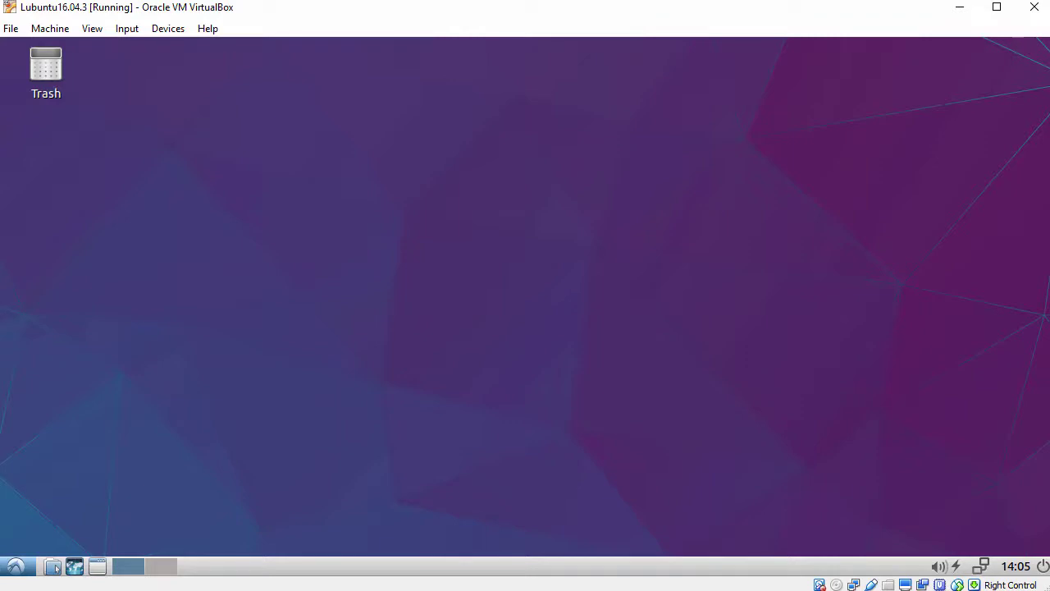